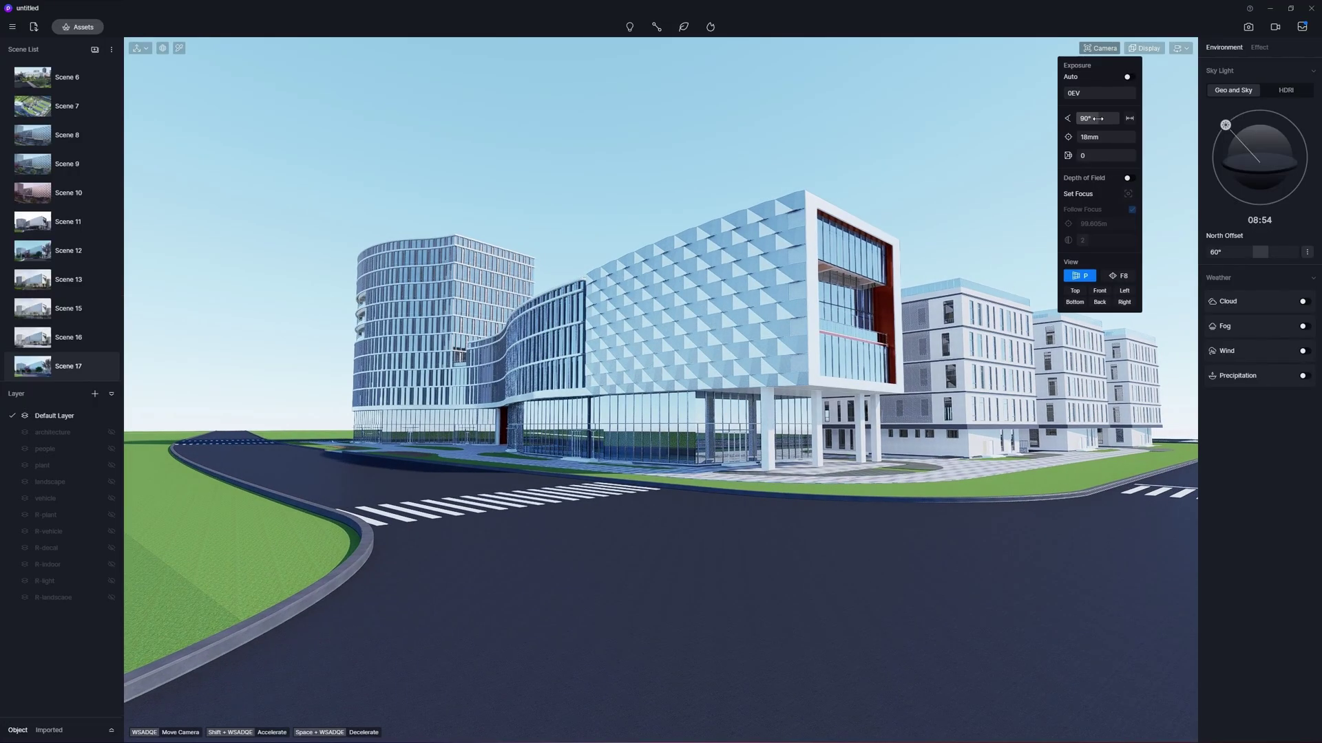
# - Change the Scene 17 camera to an 85° field of view (20mm) and close the camera panel
pyautogui.click(1098, 118)
pyautogui.press('Return')
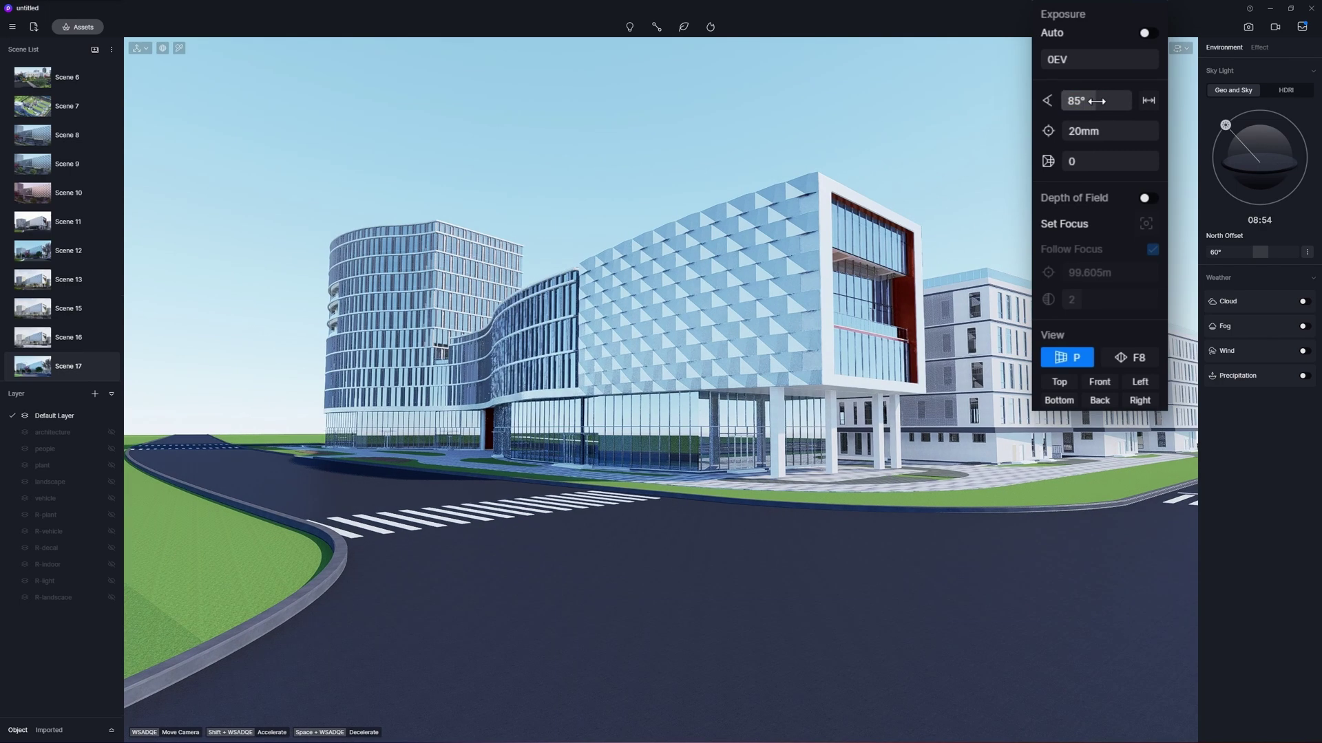
pyautogui.click(915, 167)
pyautogui.scroll(2, 933, 191)
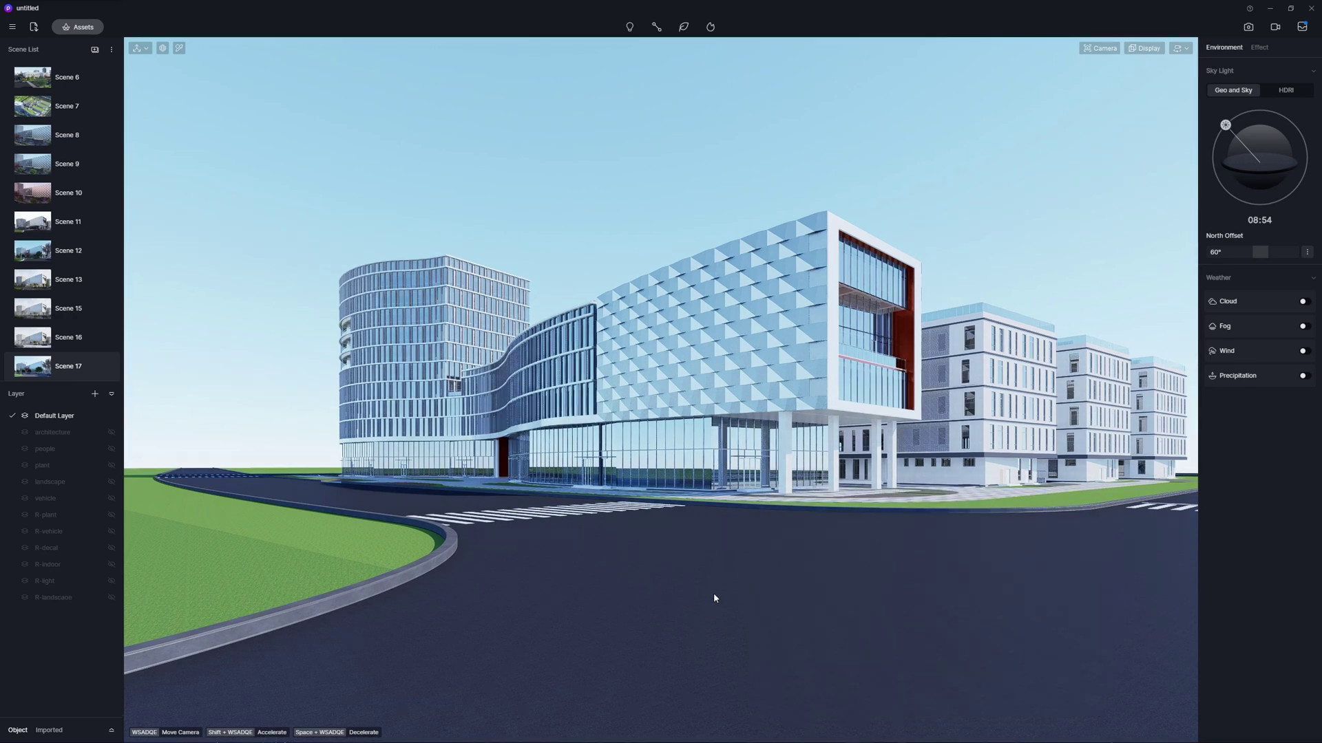
# - Select the asphalt road ground and set its UV Stretch X to 0.05
pyautogui.click(741, 625)
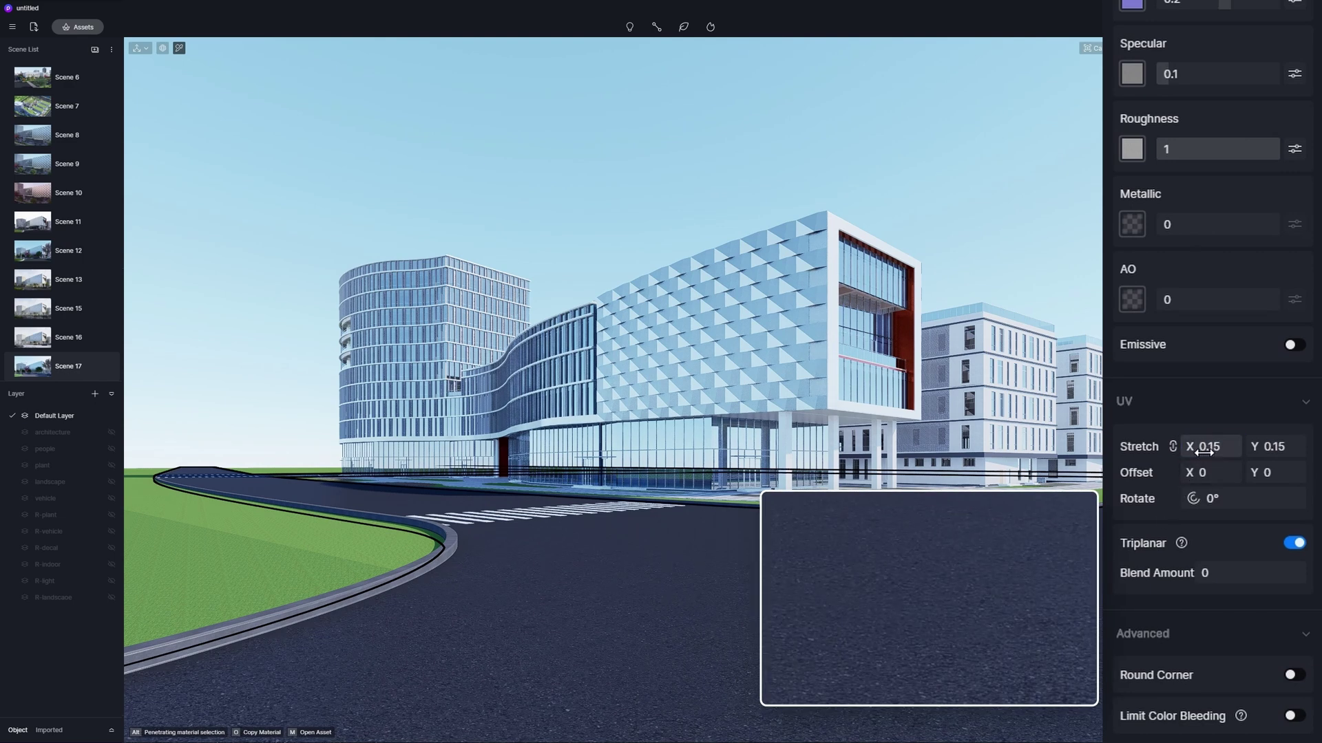
pyautogui.click(1133, 300)
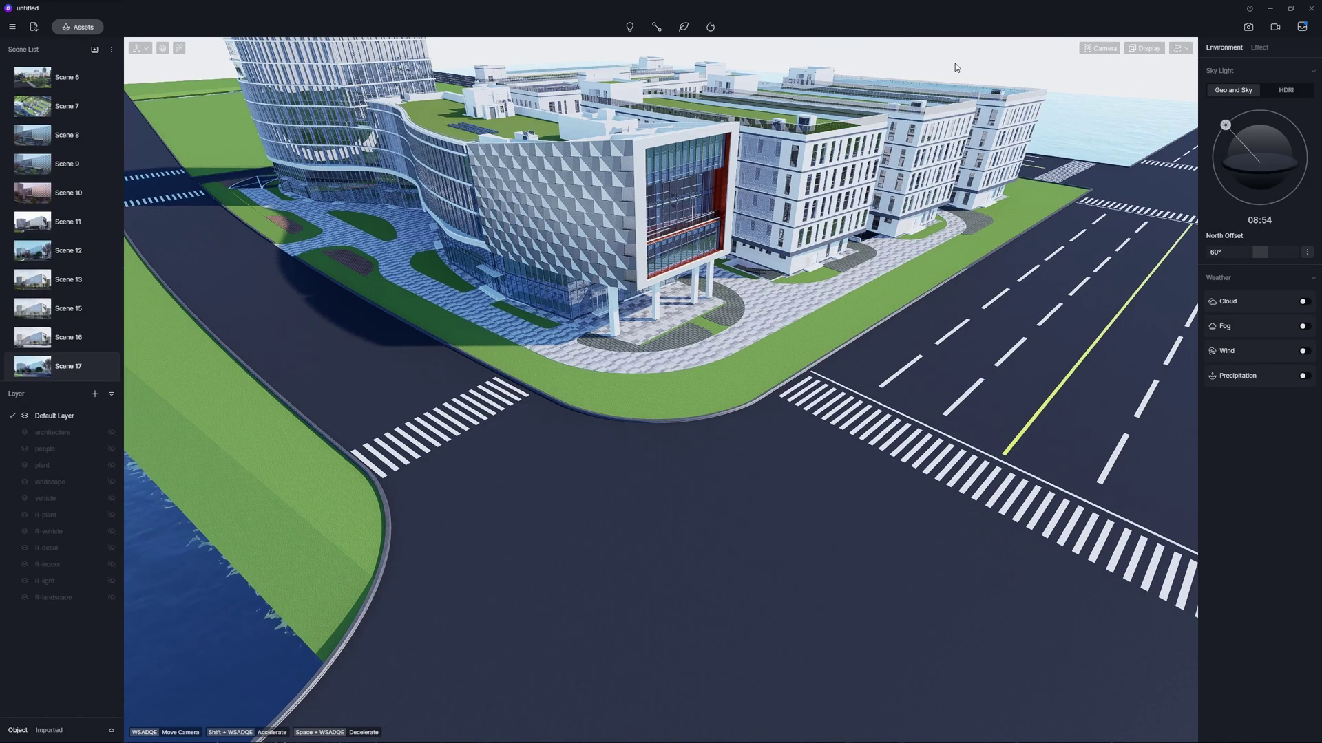
pyautogui.click(687, 537)
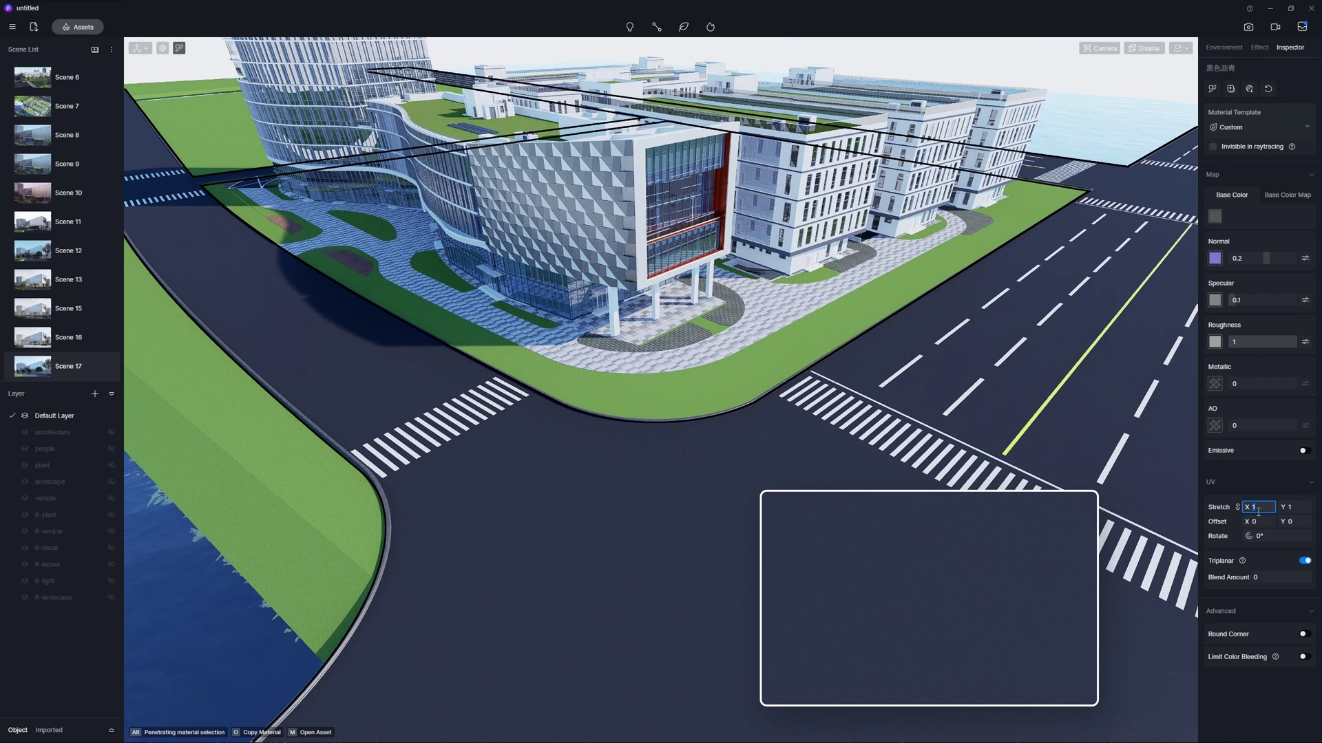
pyautogui.click(1258, 512)
pyautogui.write('0.05')
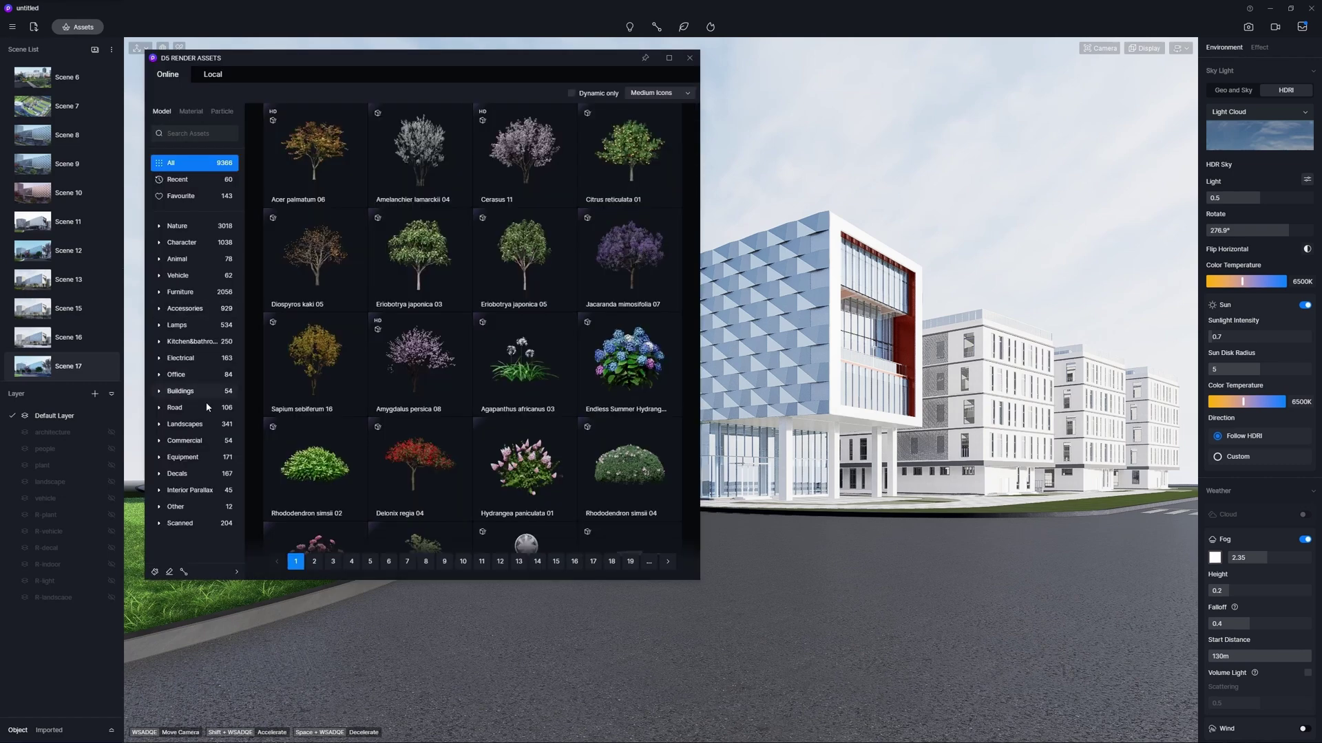
# - Place an enlarged Water Stains 01 decal on the road from the Decals library
pyautogui.click(205, 402)
pyautogui.click(212, 497)
pyautogui.click(531, 582)
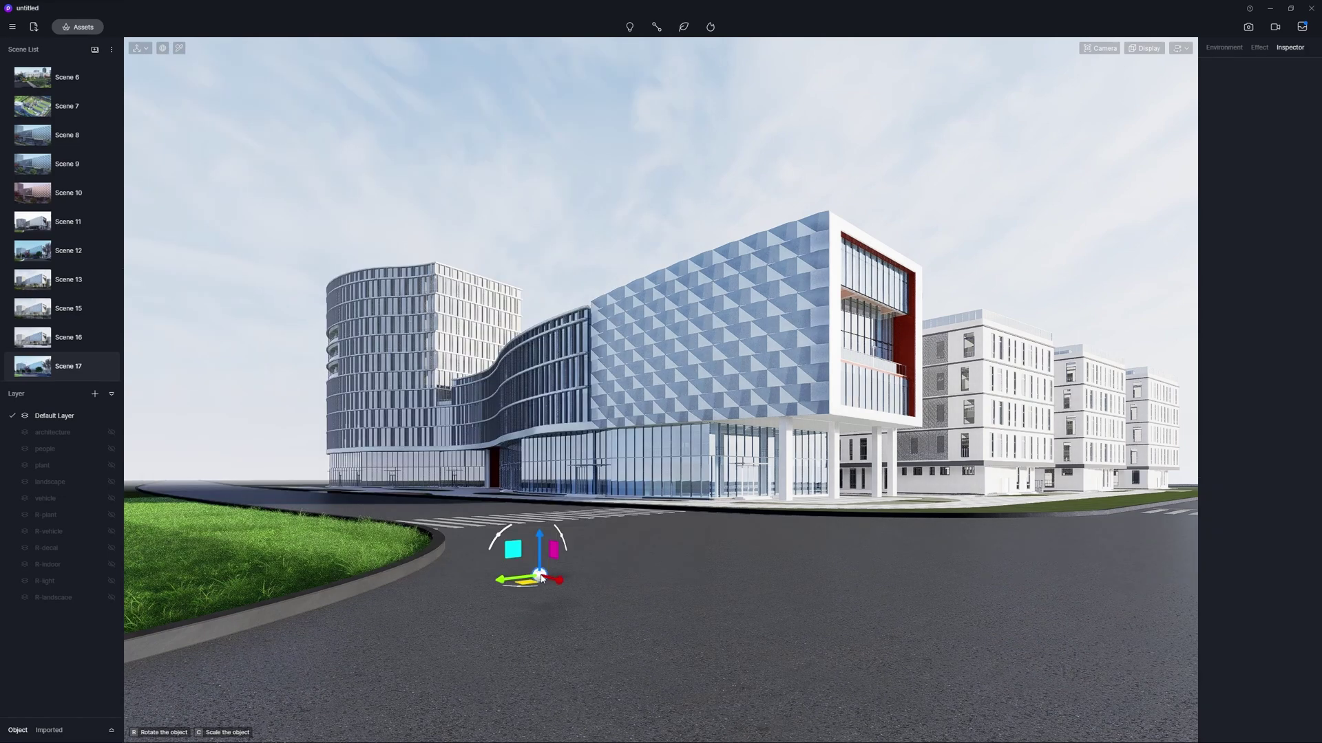
pyautogui.moveTo(1243, 270); pyautogui.dragTo(1260, 266)
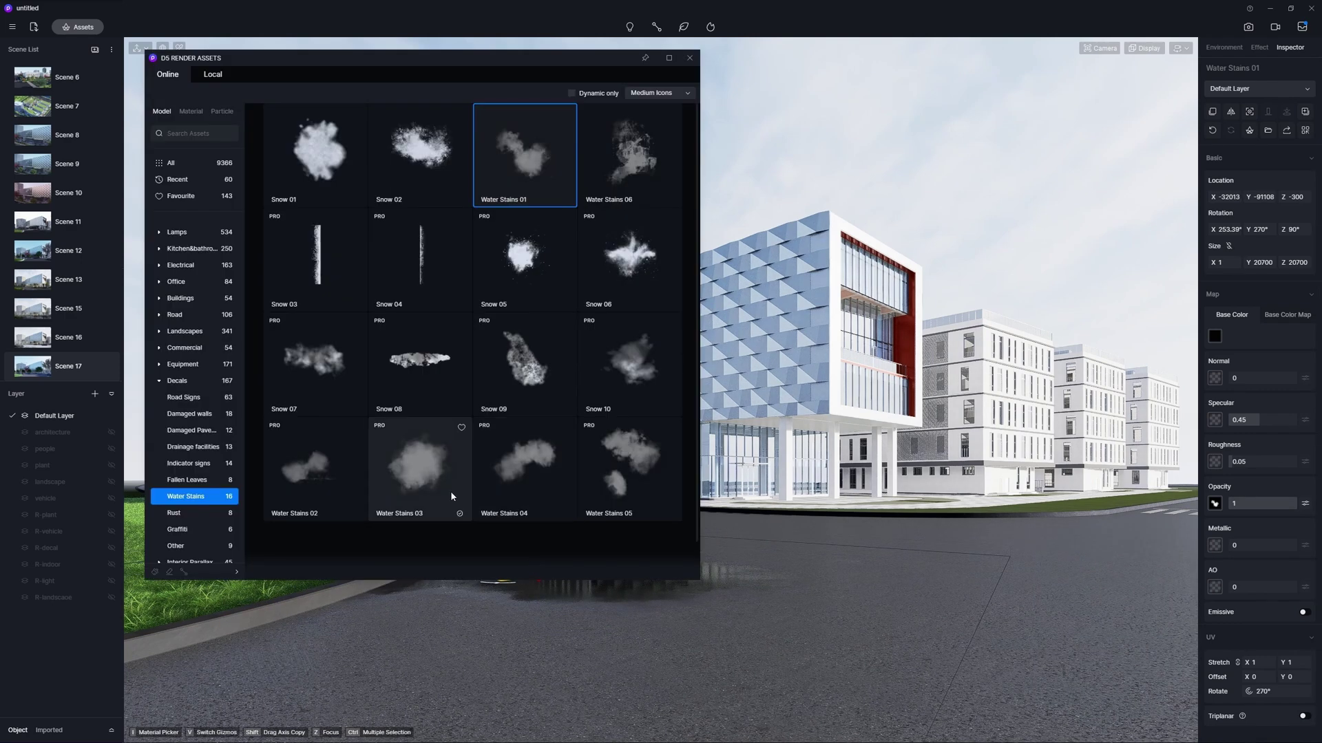
# - Add an enlarged Water Stains 03 puddle decal on the road
pyautogui.click(450, 490)
pyautogui.click(848, 642)
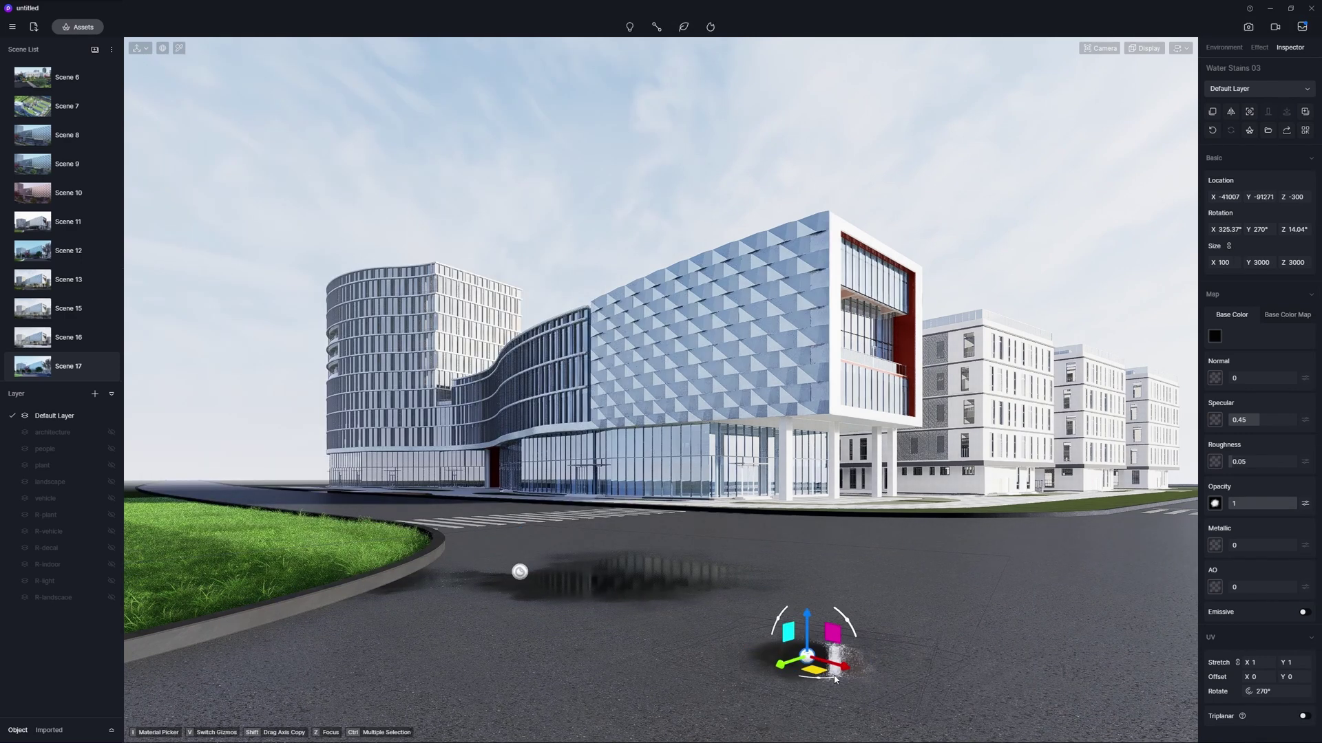
pyautogui.moveTo(758, 530); pyautogui.dragTo(771, 516)
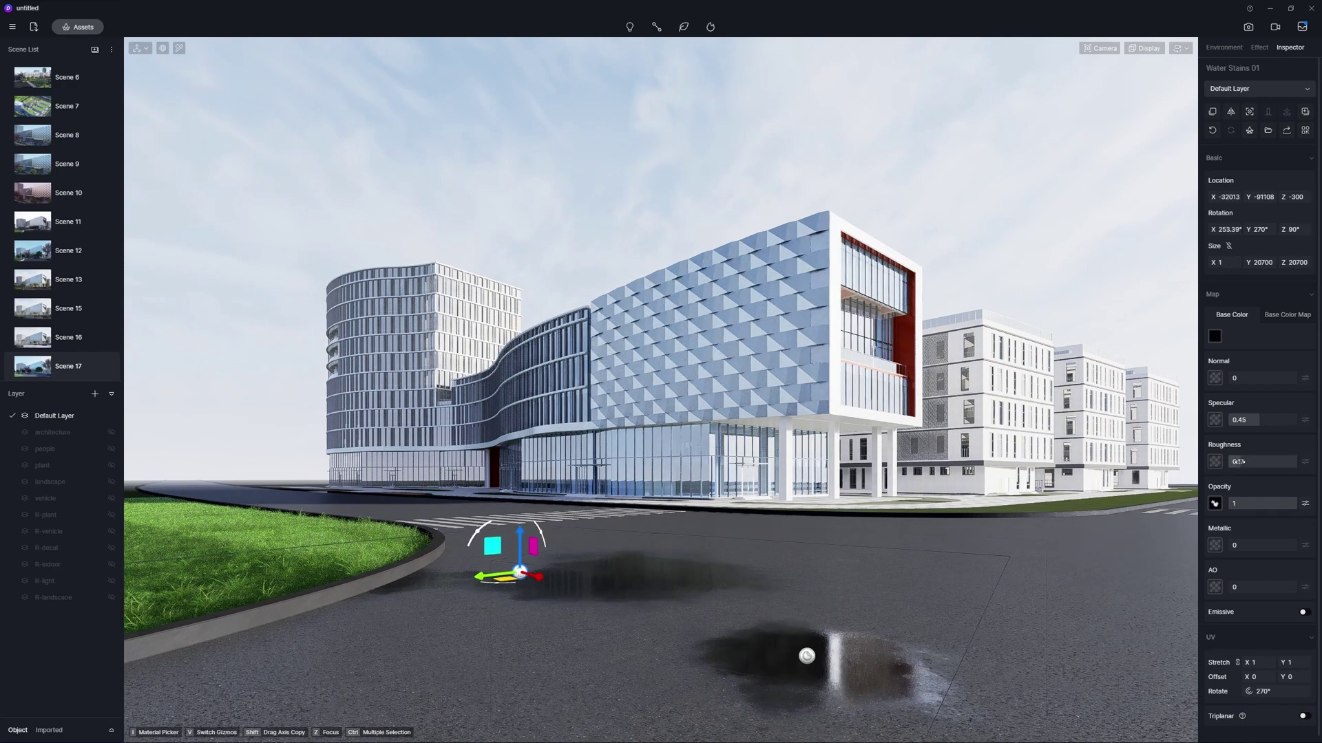
pyautogui.click(840, 667)
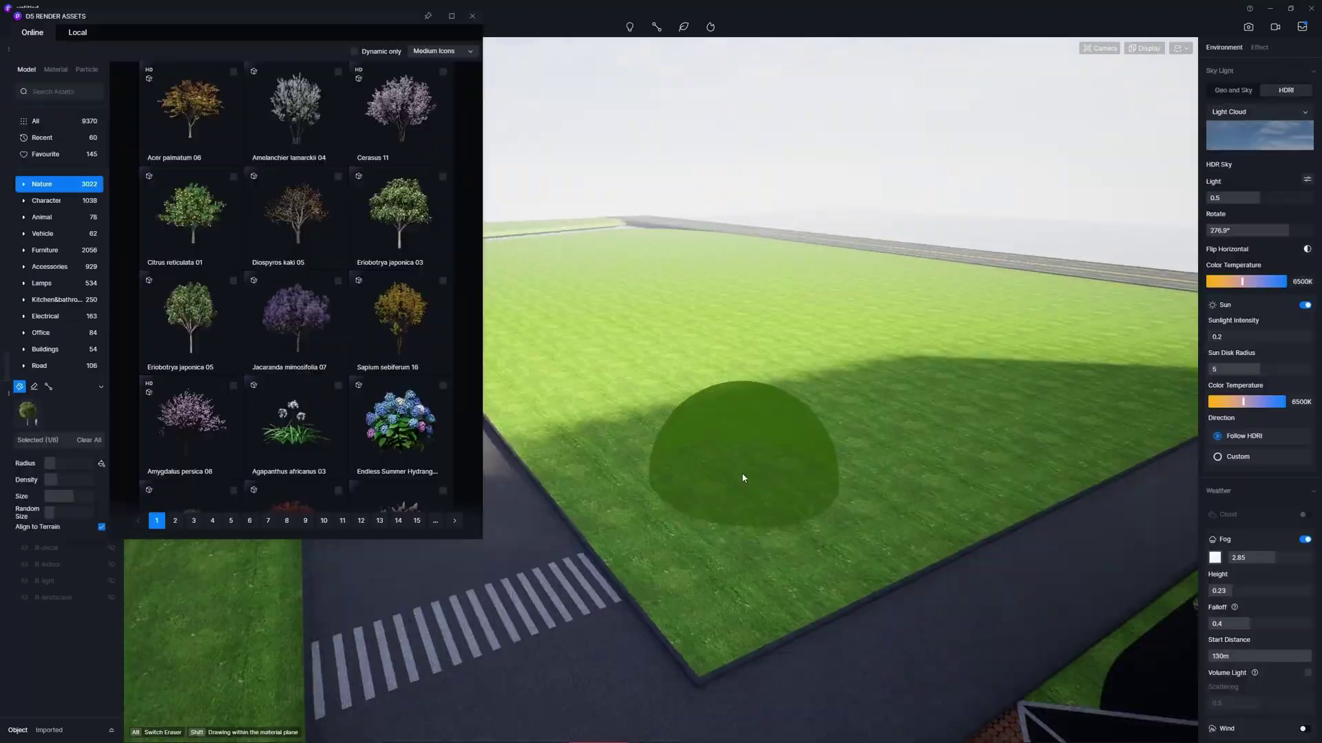
# - Paint tree groves across the grass fields and place two bushes on the verge
pyautogui.moveTo(741, 468)
pyautogui.mouseDown()
pyautogui.moveTo(580, 371)
pyautogui.moveTo(702, 468)
pyautogui.mouseUp()
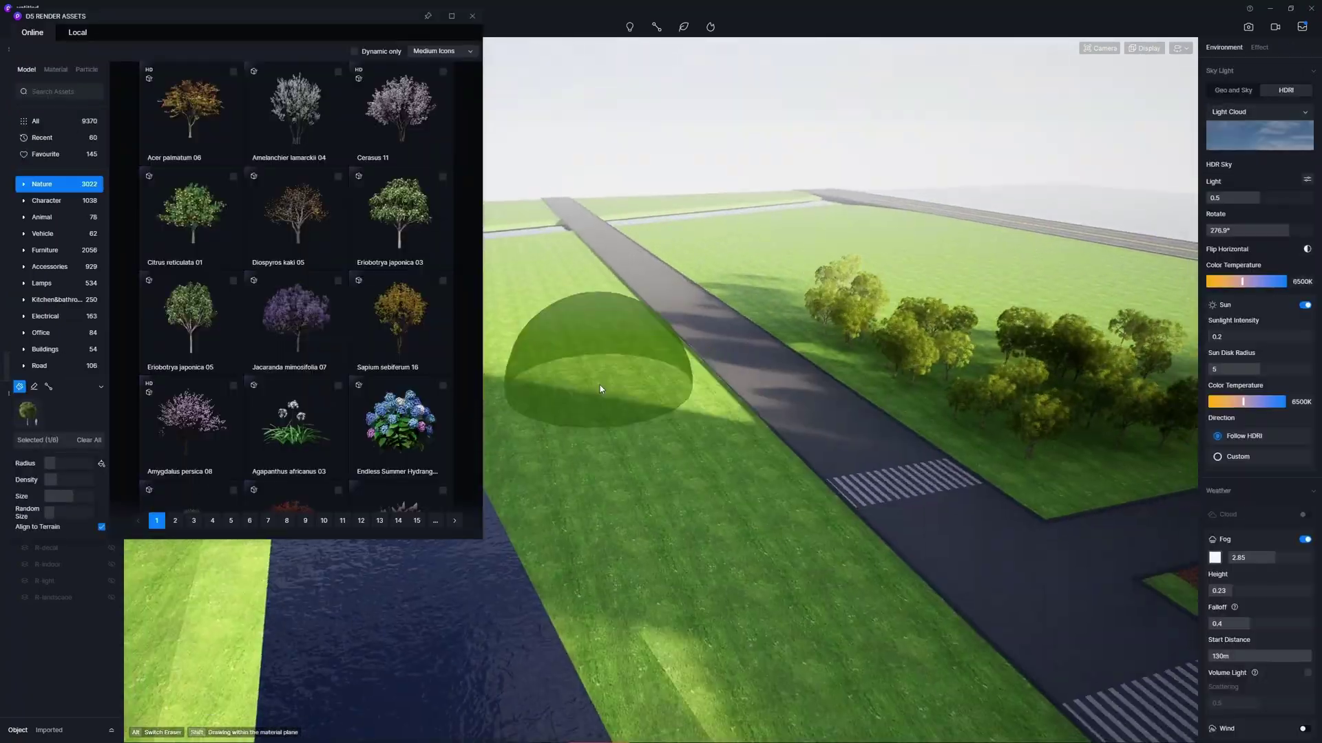
pyautogui.moveTo(601, 388); pyautogui.dragTo(679, 427)
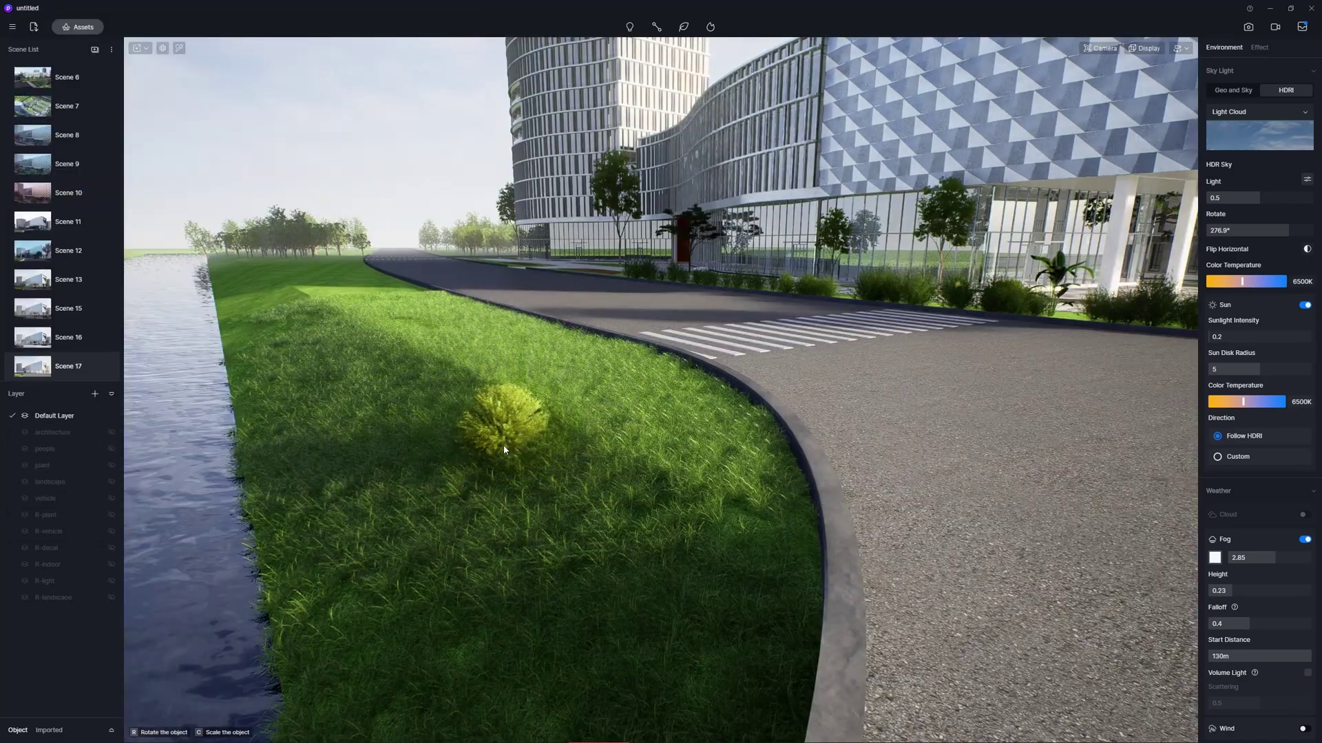
pyautogui.click(500, 441)
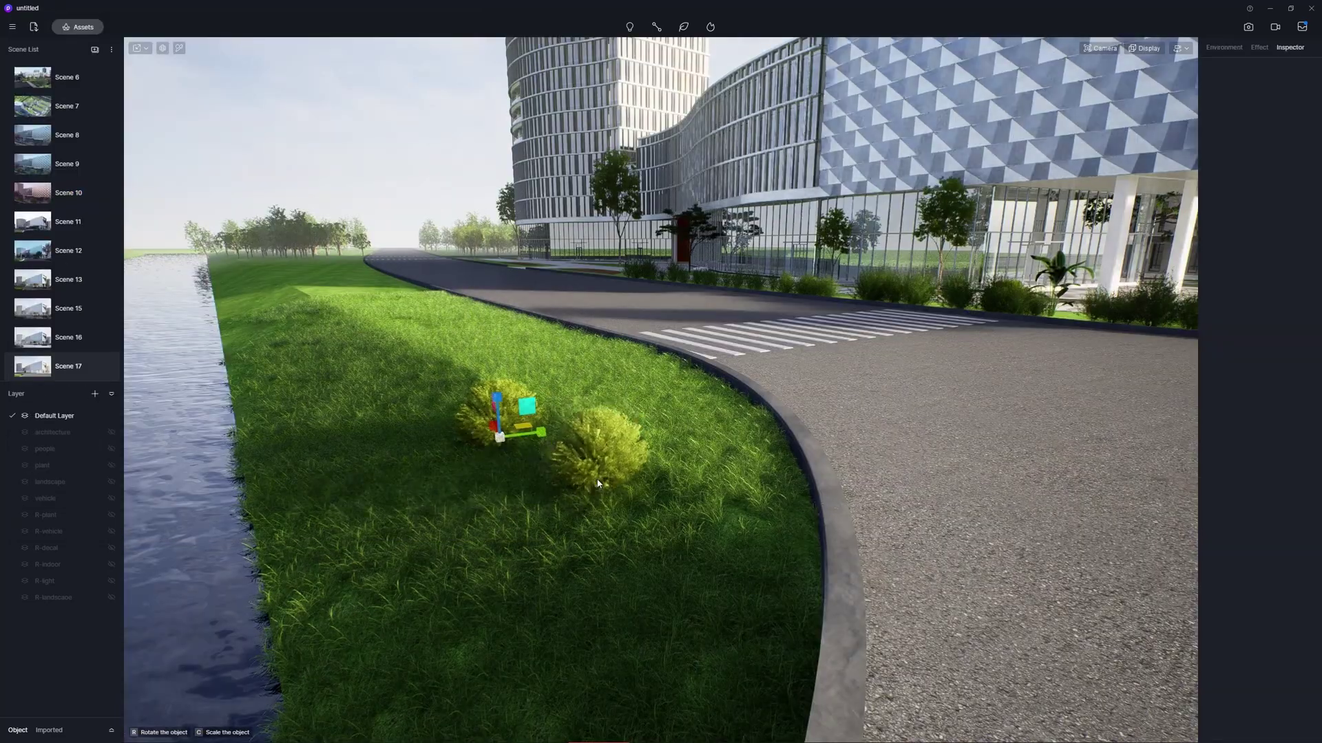
pyautogui.click(578, 527)
# - Add a Nephrolepis exaltata 02 fern and a tree by the road, then show the R-plant layer
pyautogui.click(571, 523)
pyautogui.click(78, 26)
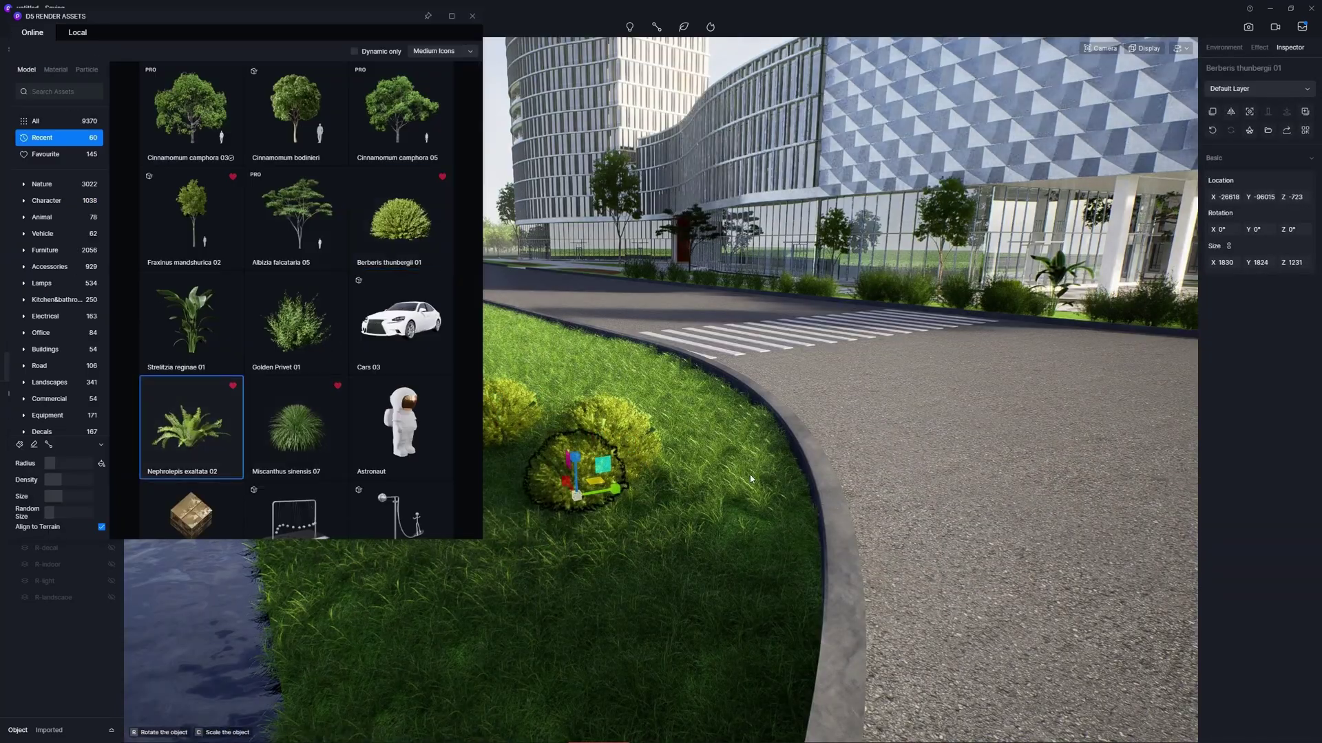
pyautogui.click(191, 422)
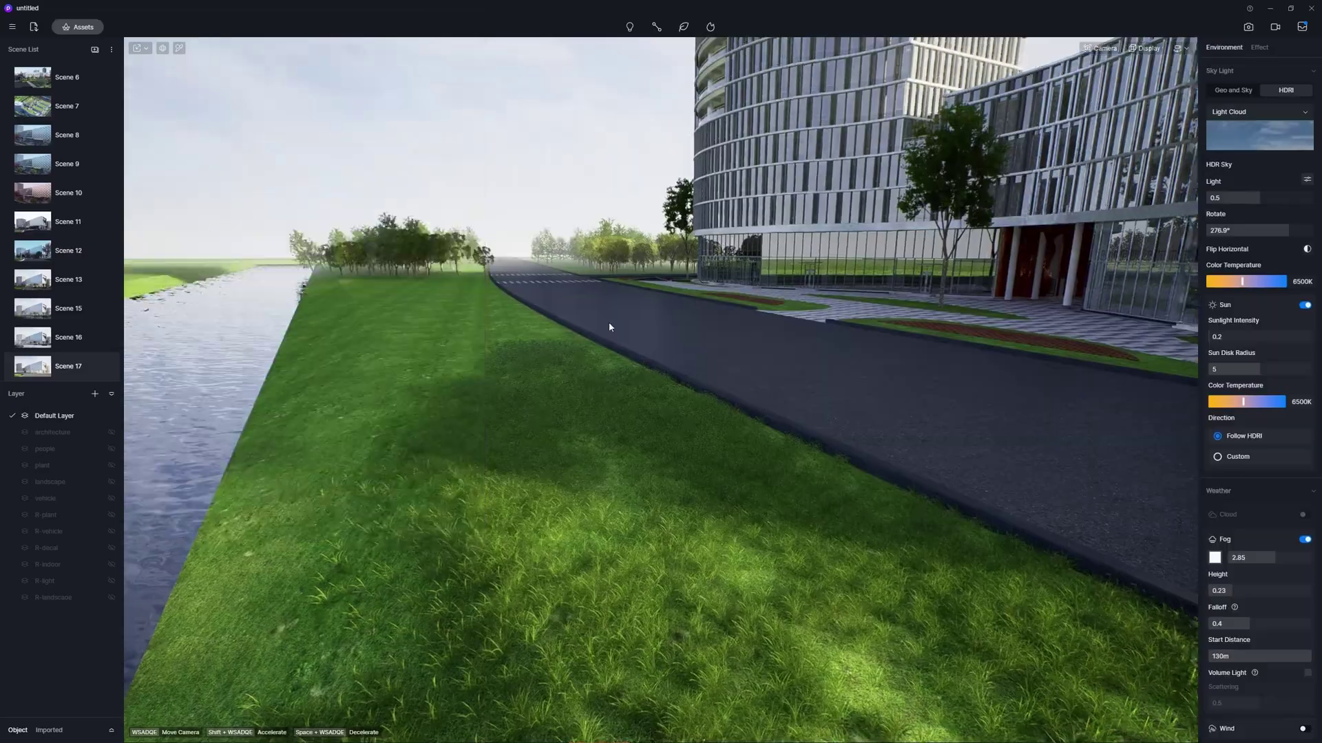
pyautogui.click(78, 26)
pyautogui.click(400, 114)
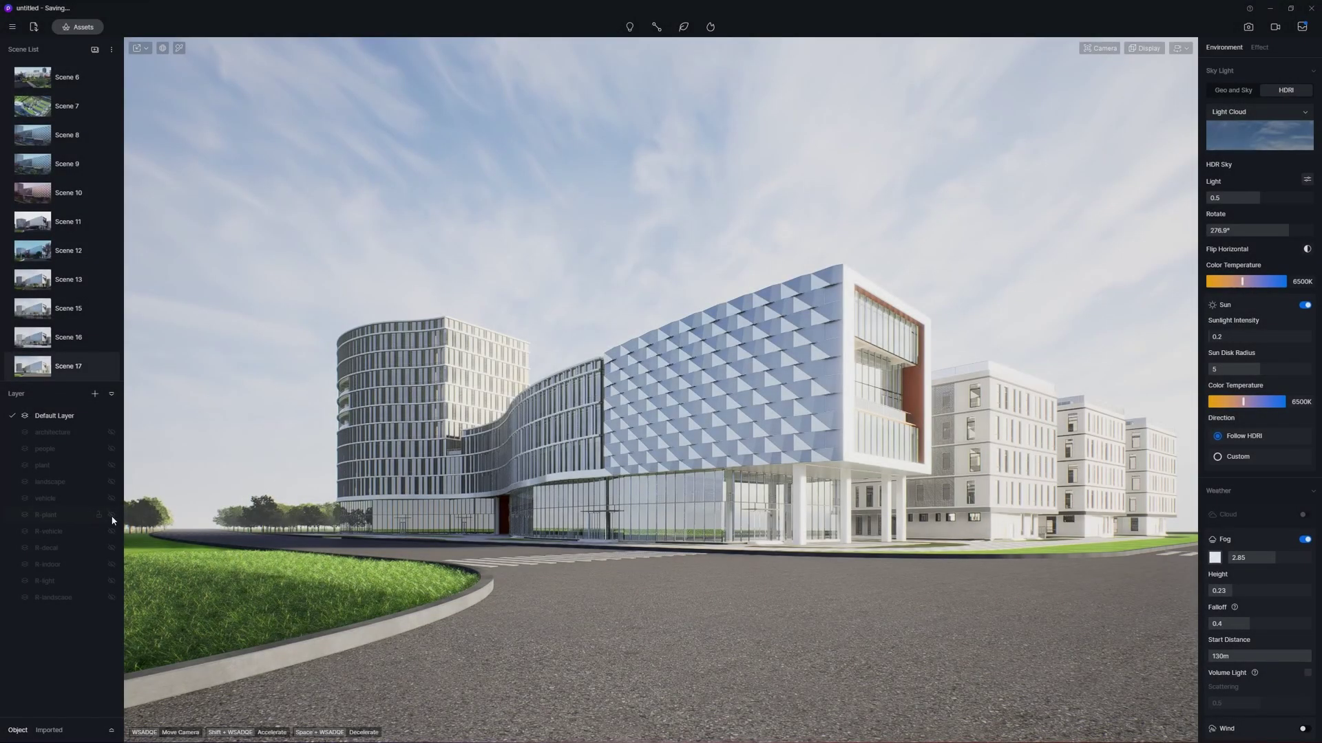
pyautogui.click(112, 517)
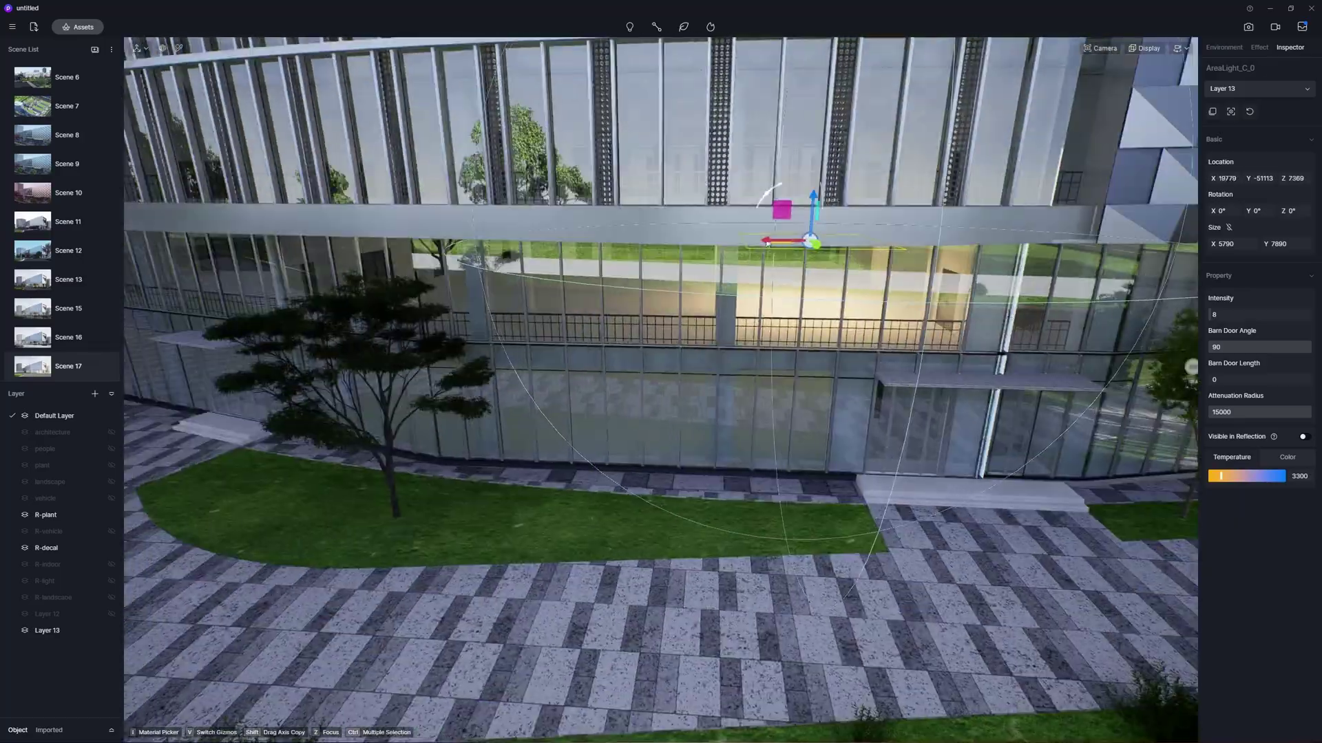
# - Move AreaLight_C_0 along the glass facade to the lower storey and rotate it about 29°
pyautogui.moveTo(767, 242); pyautogui.dragTo(572, 362)
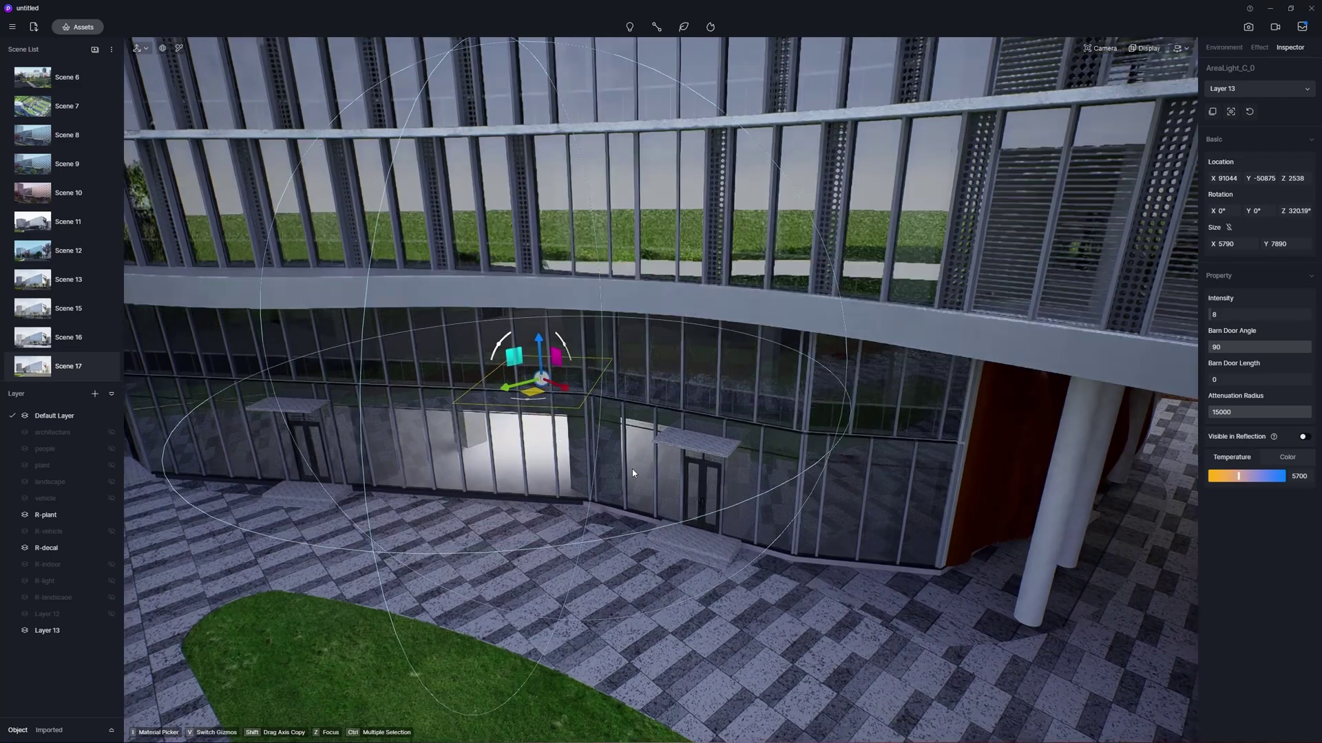
pyautogui.moveTo(632, 469); pyautogui.dragTo(684, 450)
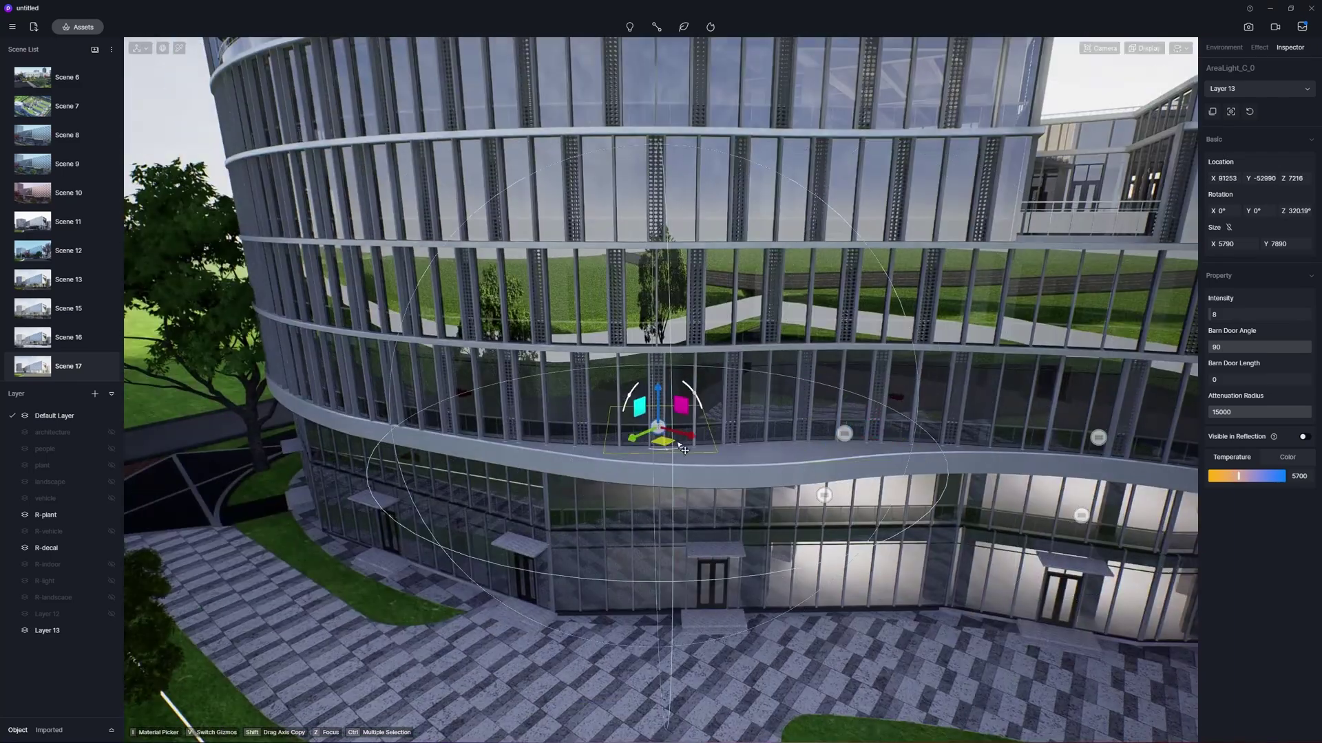
pyautogui.moveTo(449, 401); pyautogui.dragTo(440, 431)
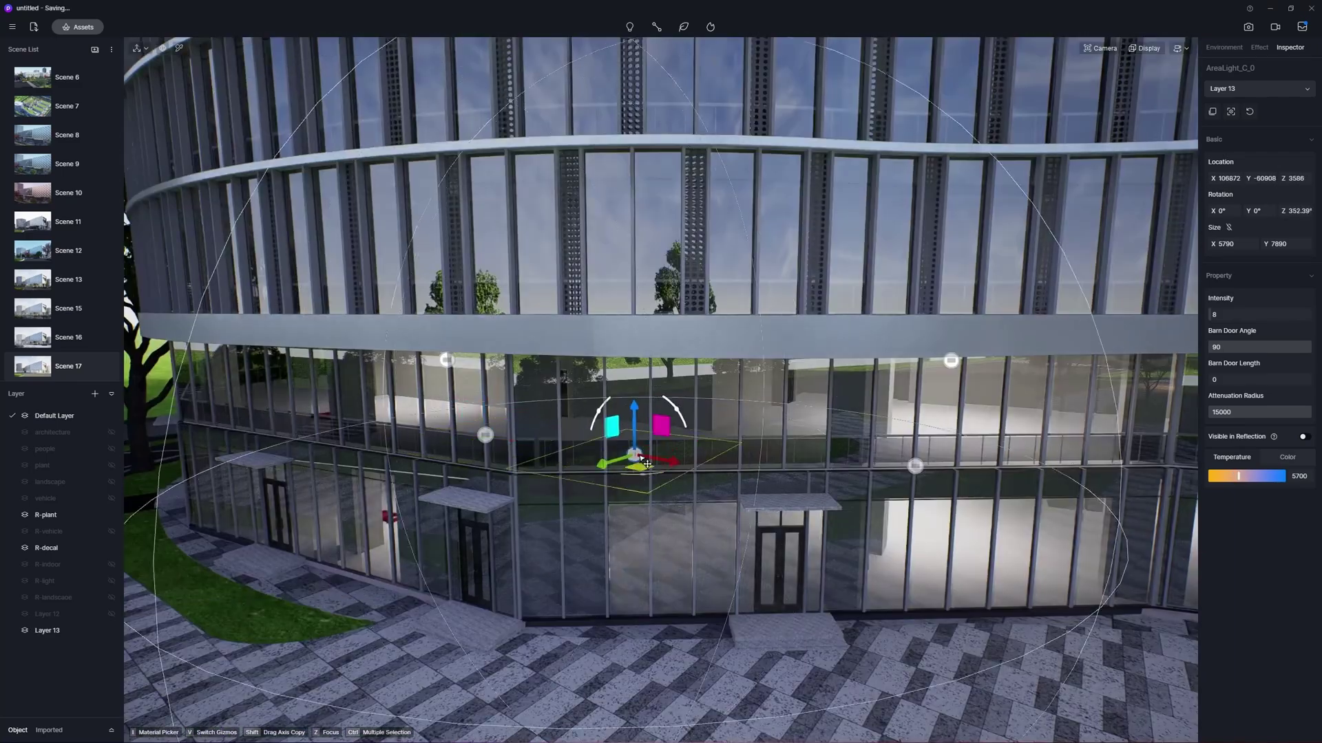
pyautogui.moveTo(723, 441); pyautogui.dragTo(741, 468)
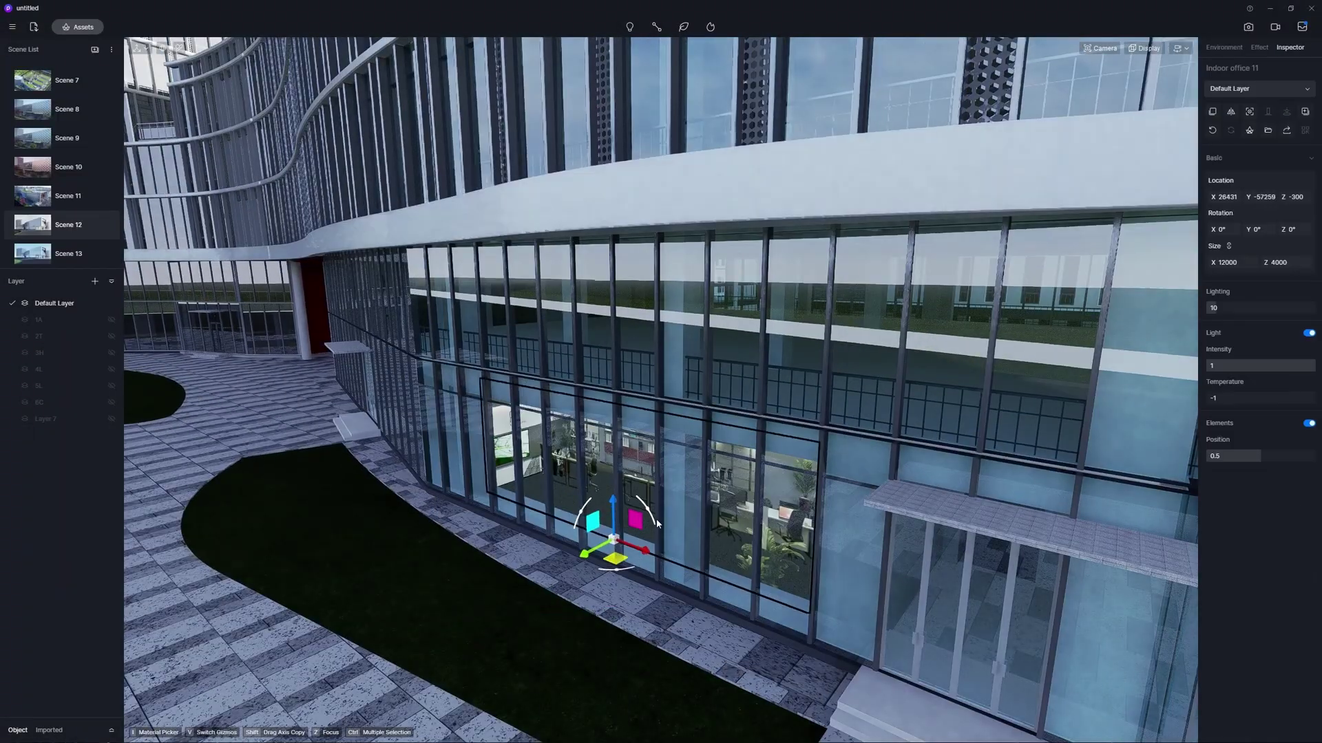
# - Place Indoor office 12 and 14 upstairs and Commercial window display 03 at ground level
pyautogui.click(78, 26)
pyautogui.moveTo(408, 374); pyautogui.dragTo(761, 354)
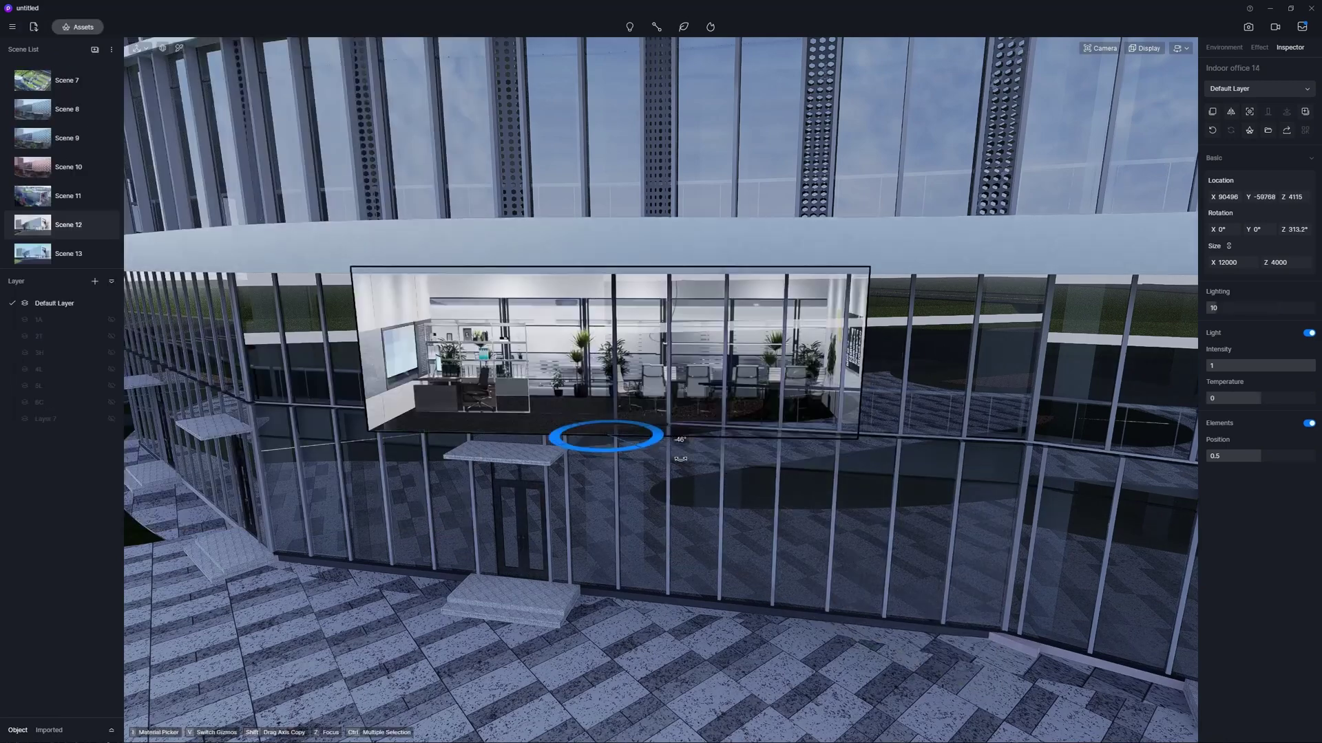
pyautogui.click(819, 424)
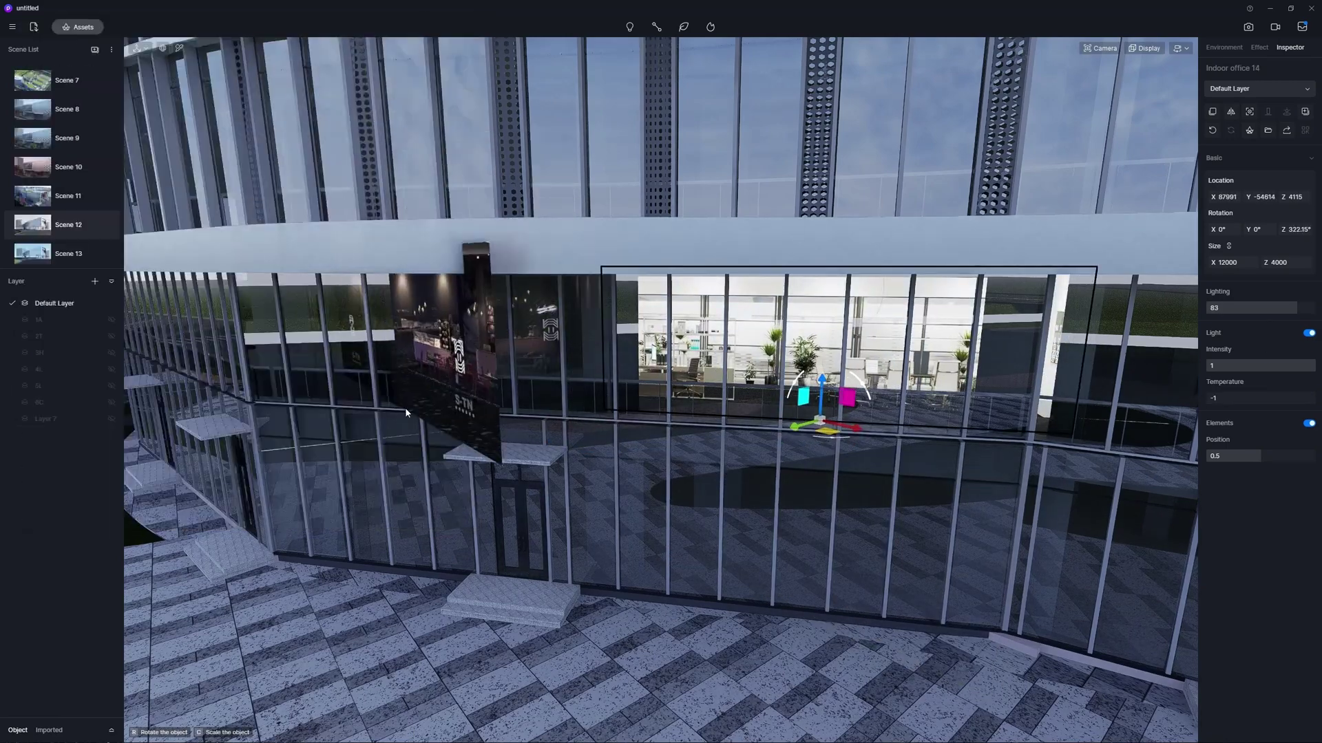
pyautogui.click(791, 582)
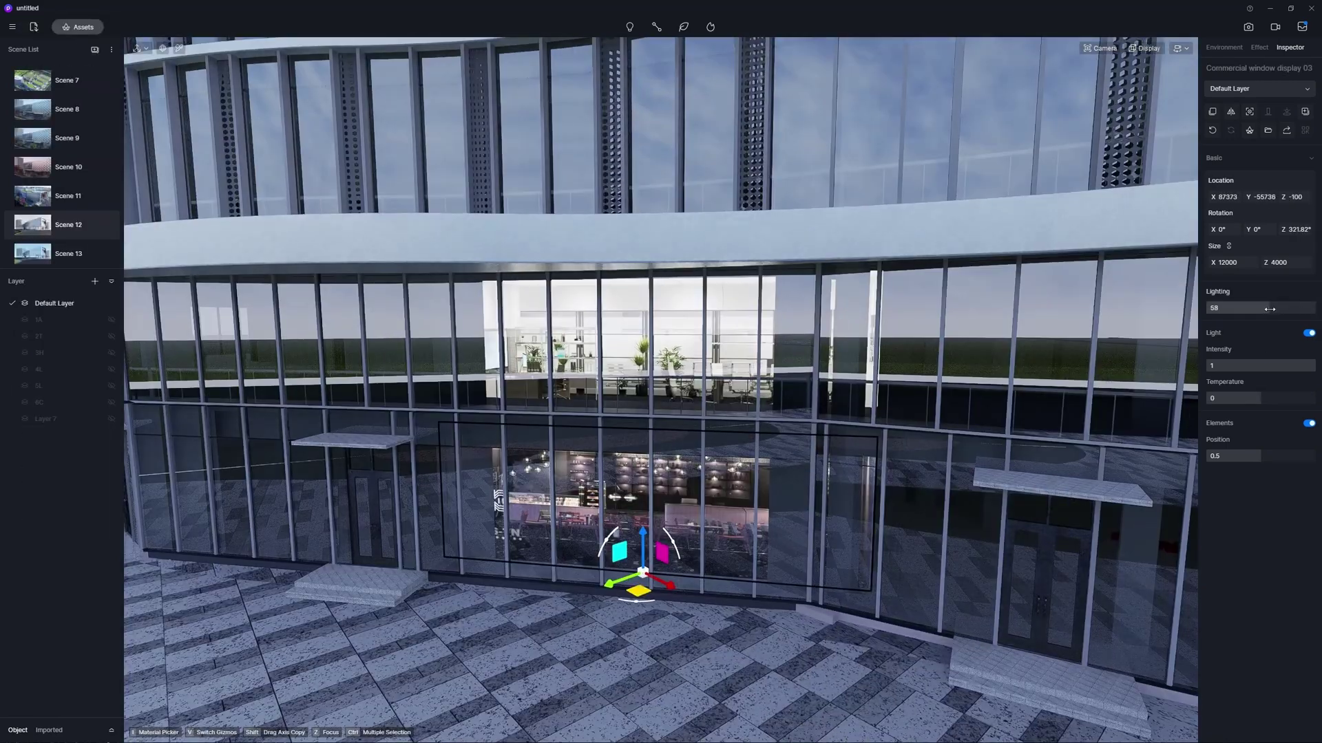
# - Add the Indoor office 09 backdrop behind the curved facade
pyautogui.click(78, 26)
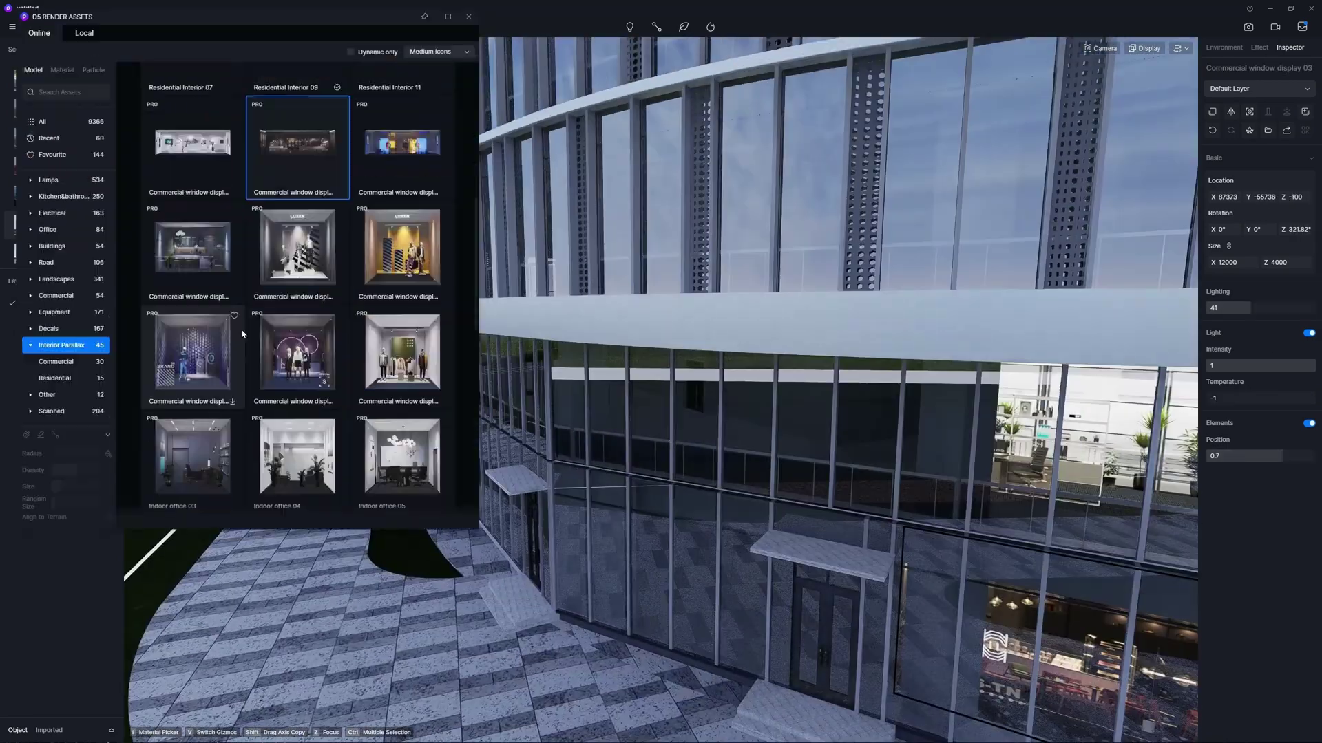
pyautogui.scroll(-3, 241, 329)
pyautogui.click(422, 360)
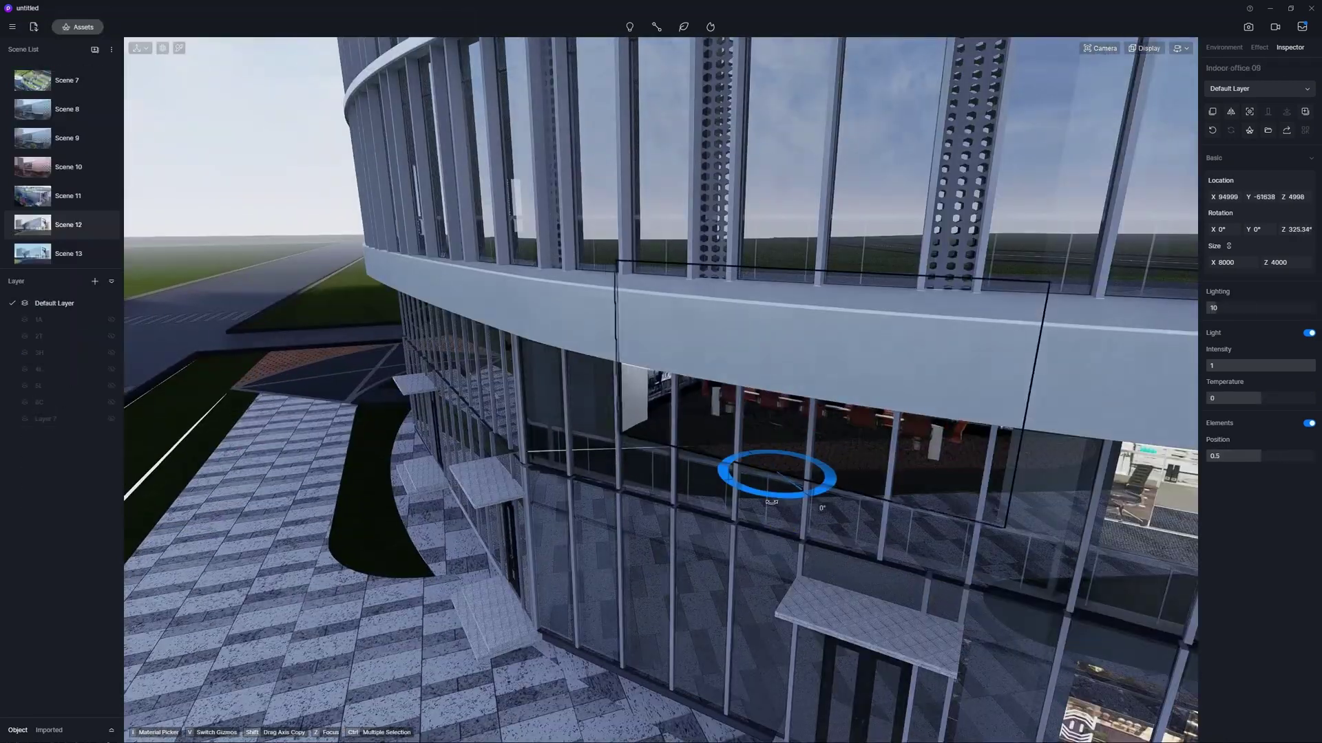
pyautogui.click(743, 477)
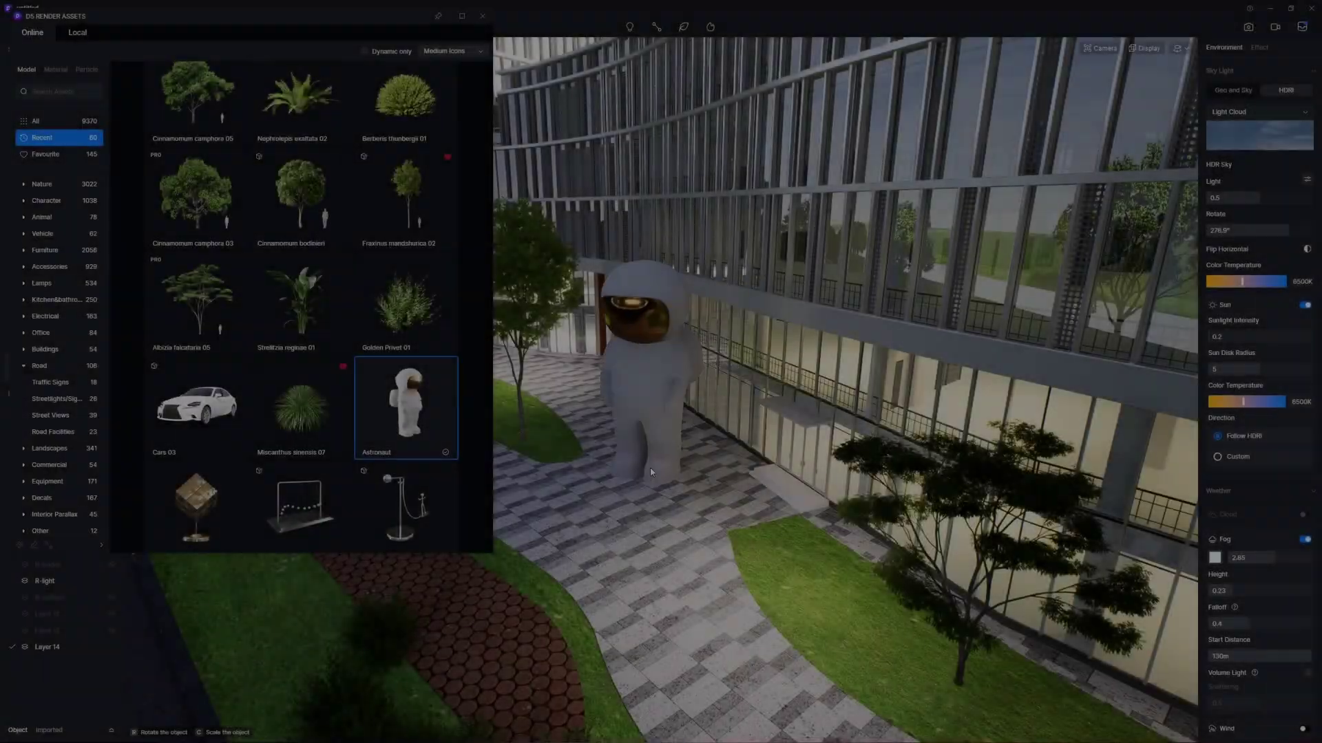
# - Place an astronaut, a pedestrian sign and a metal cube sculpture, and show the R-outdoor layer
pyautogui.click(649, 468)
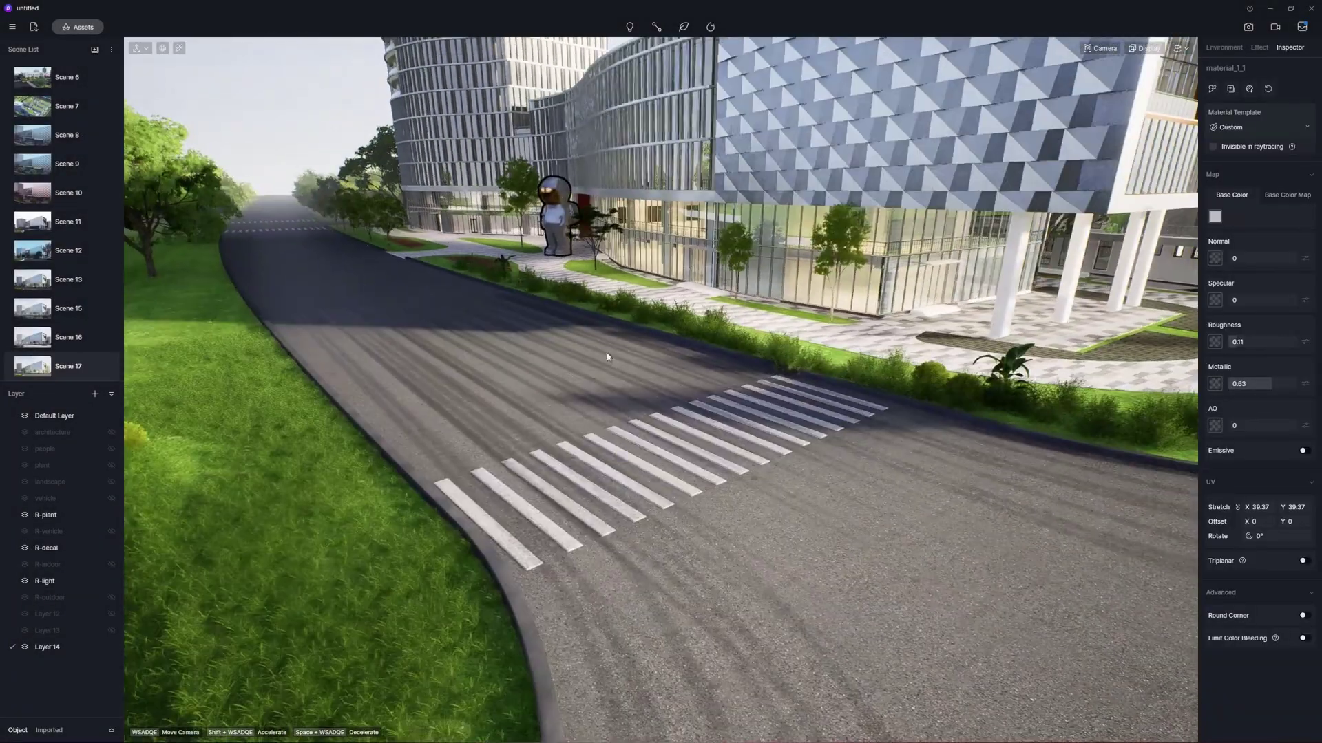
pyautogui.click(78, 26)
pyautogui.click(197, 113)
pyautogui.click(611, 606)
pyautogui.moveTo(580, 643); pyautogui.dragTo(723, 581)
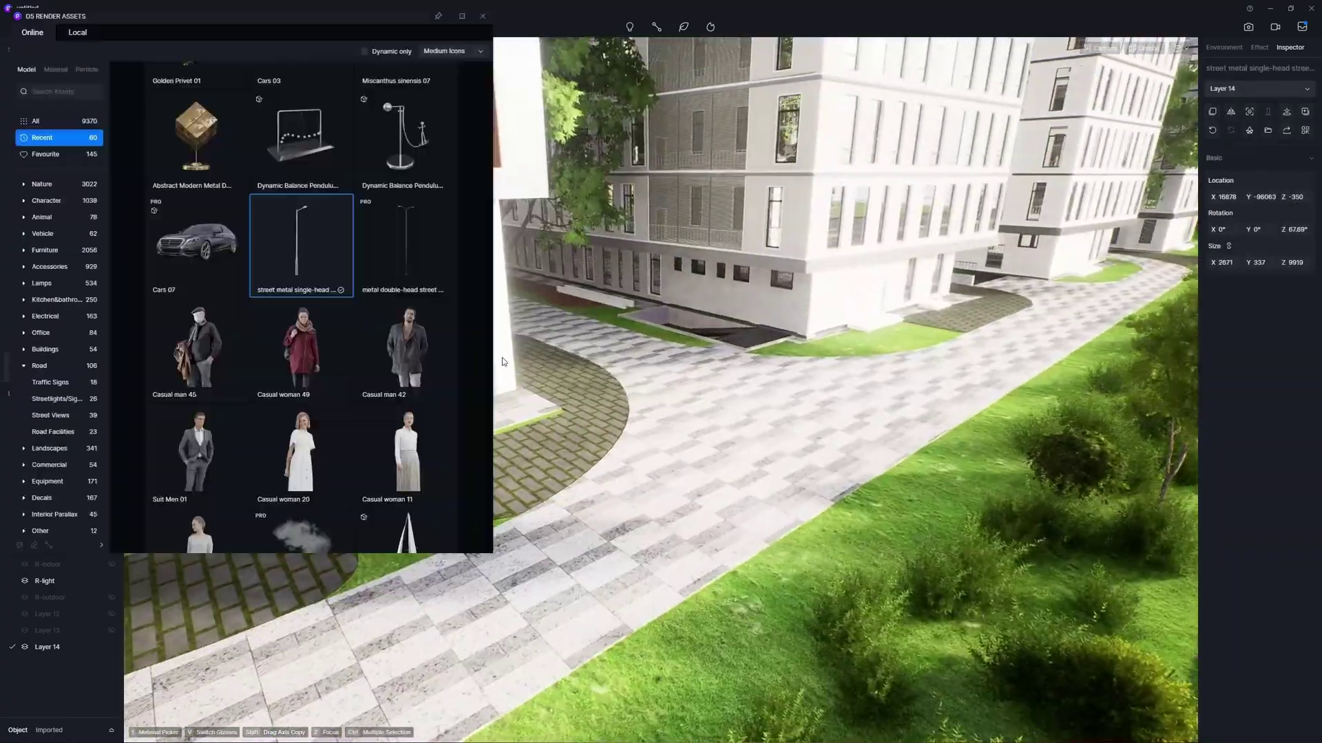
pyautogui.click(702, 396)
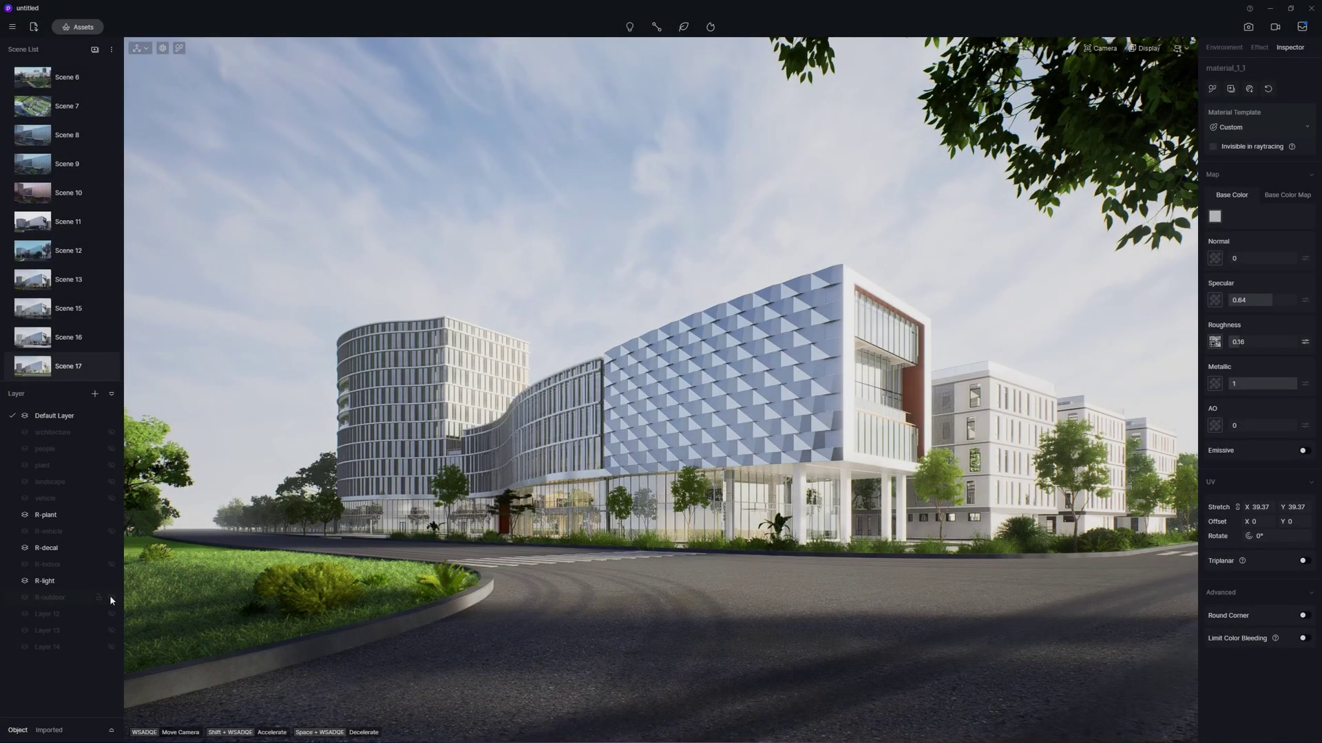
pyautogui.click(111, 598)
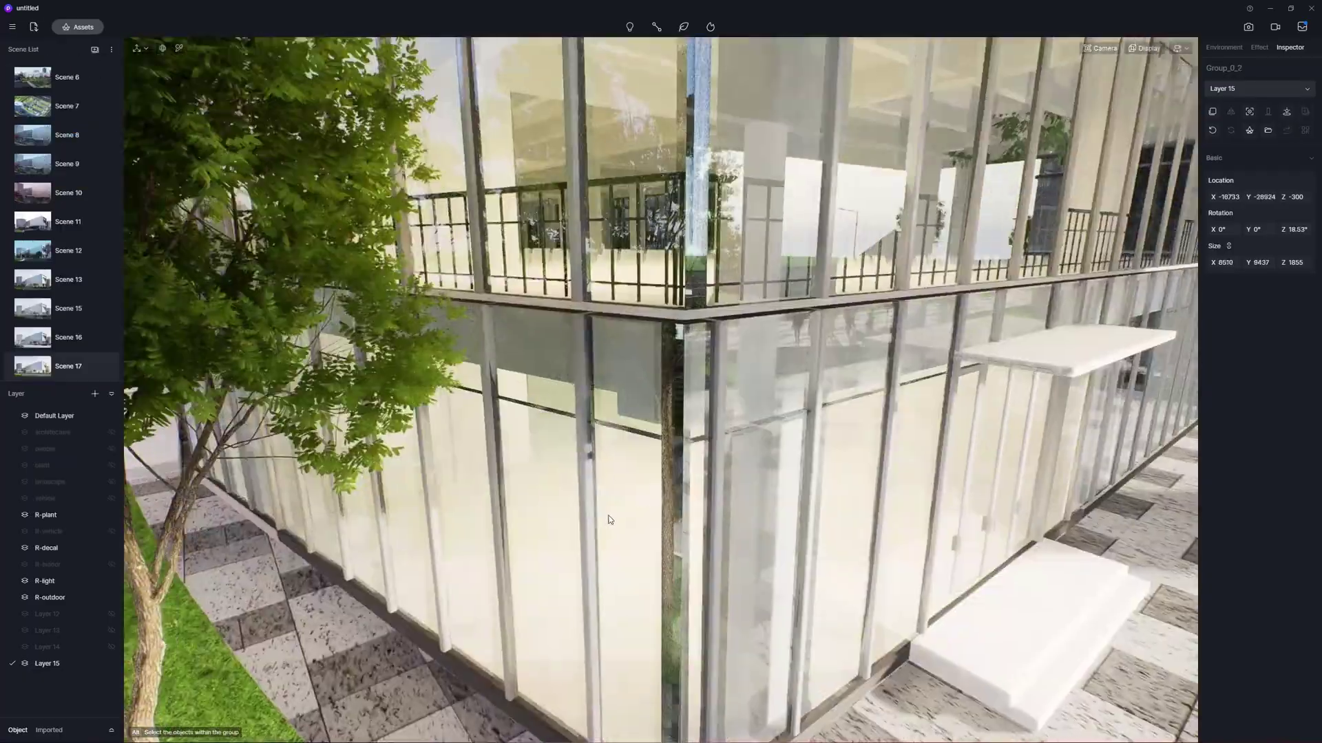
# - Make the R-vehicle and R-indoor layers visible so cars and pedestrians appear
pyautogui.click(616, 427)
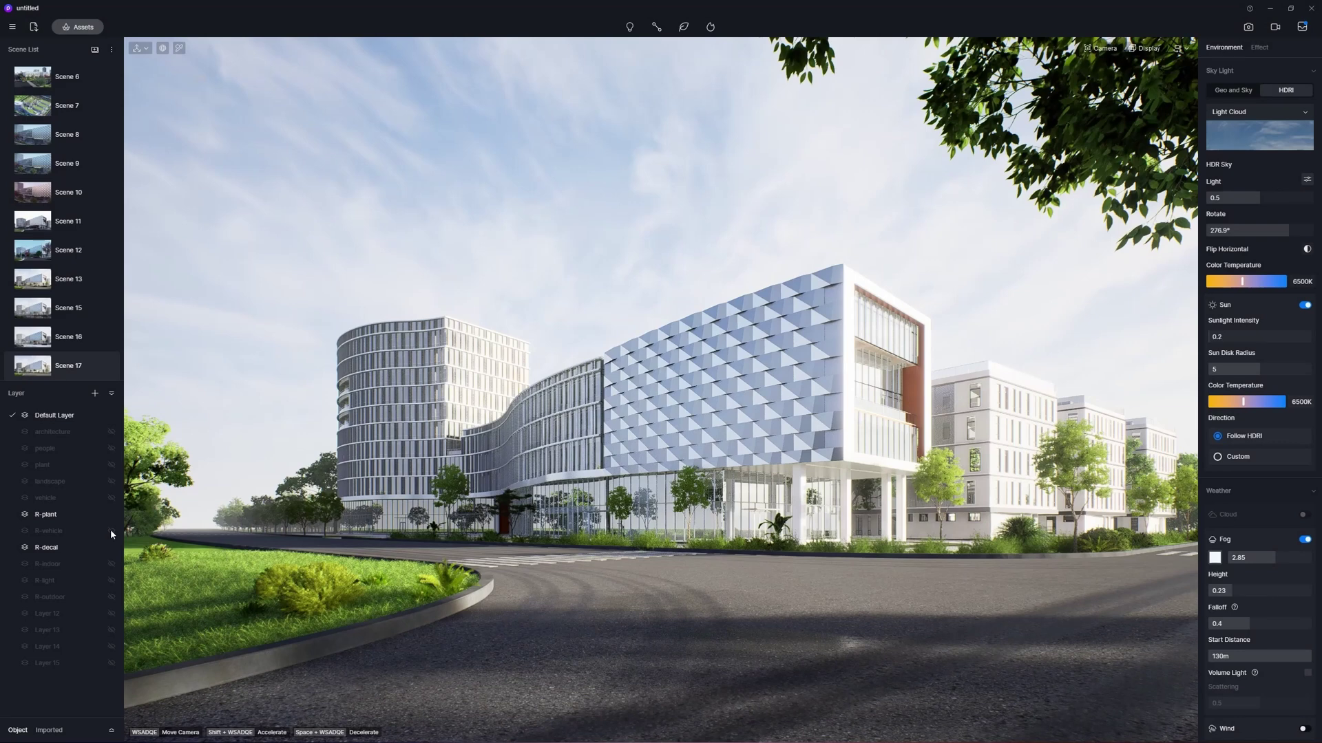
pyautogui.click(110, 531)
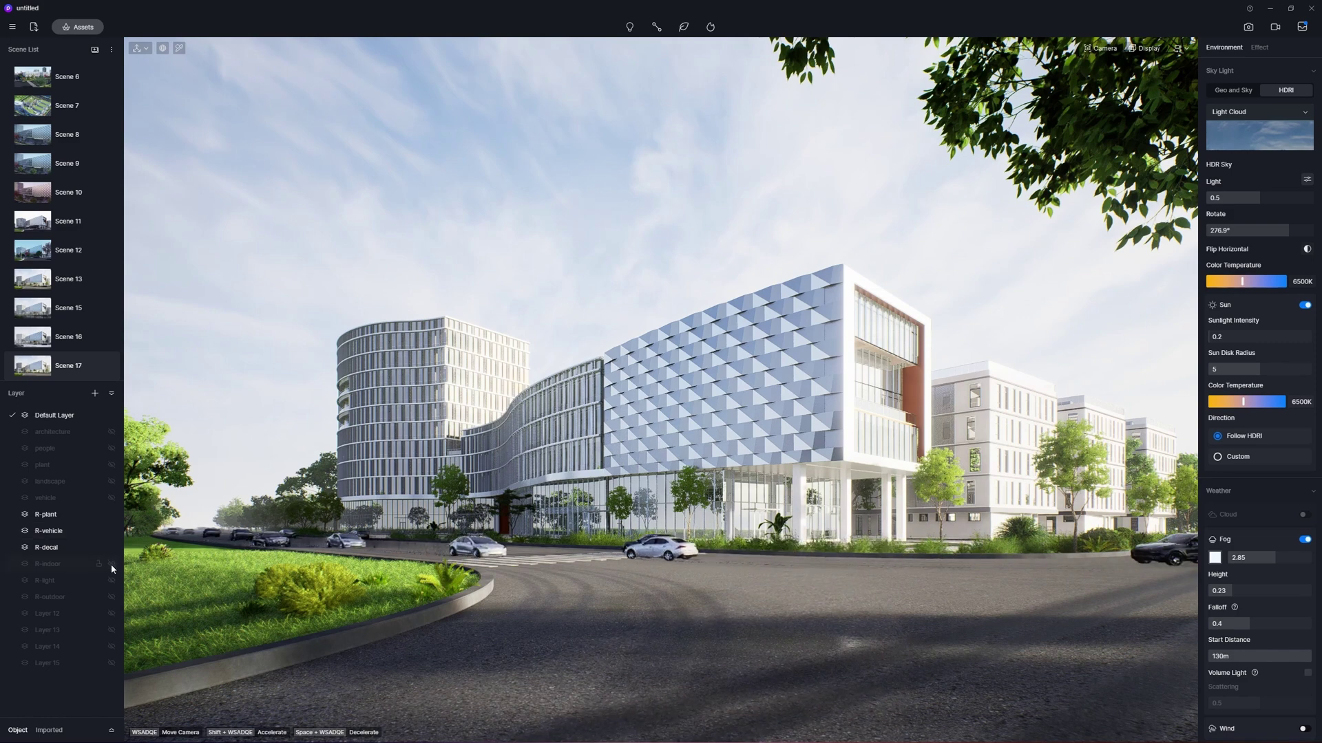
pyautogui.click(112, 565)
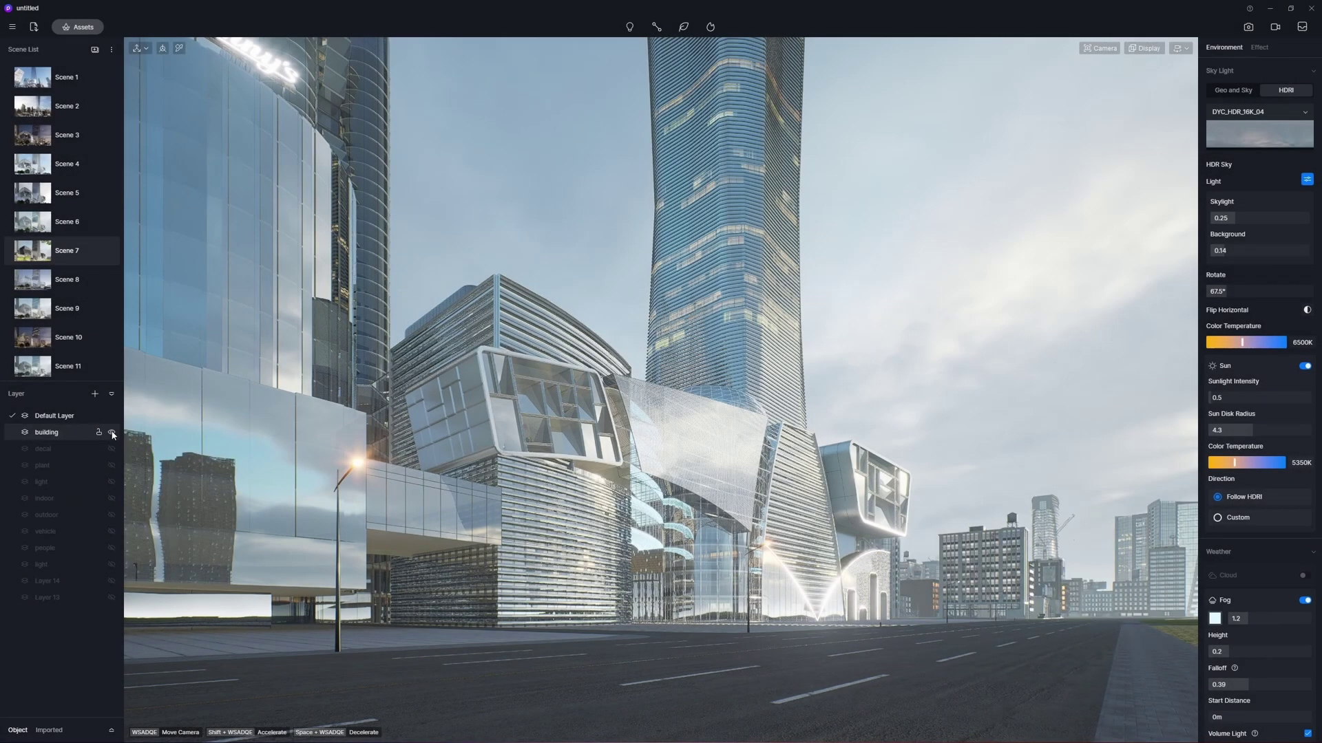
# - Show the plant, light, indoor and vehicle layers, then hide Layer 14 in Scene 11
pyautogui.click(112, 466)
pyautogui.click(111, 482)
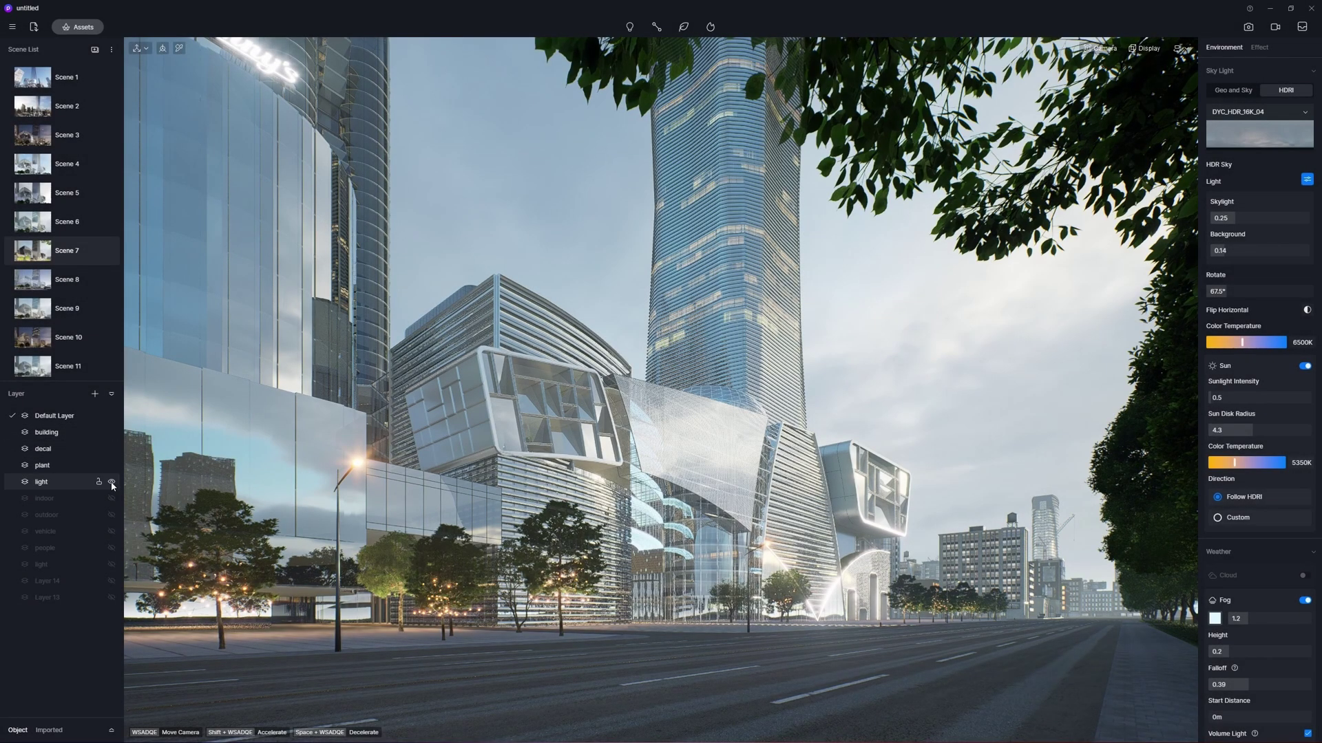
pyautogui.click(112, 499)
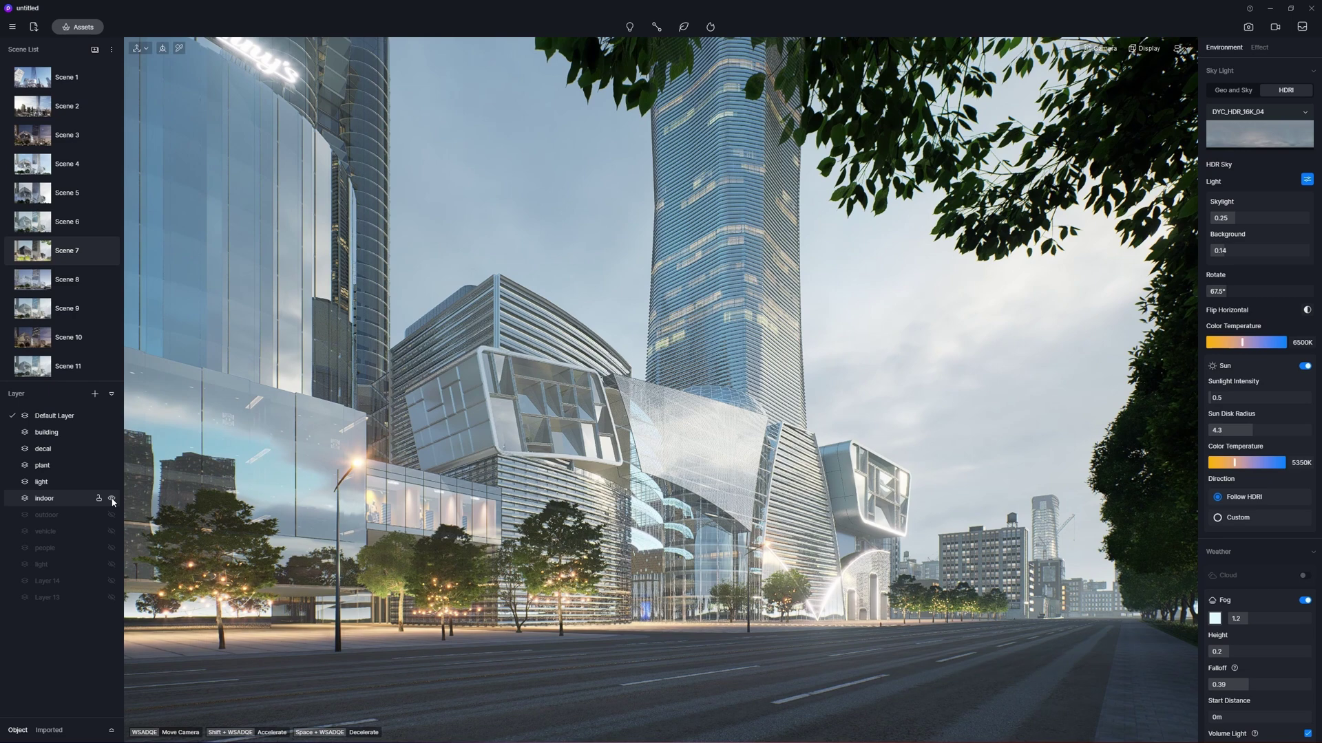
pyautogui.click(111, 532)
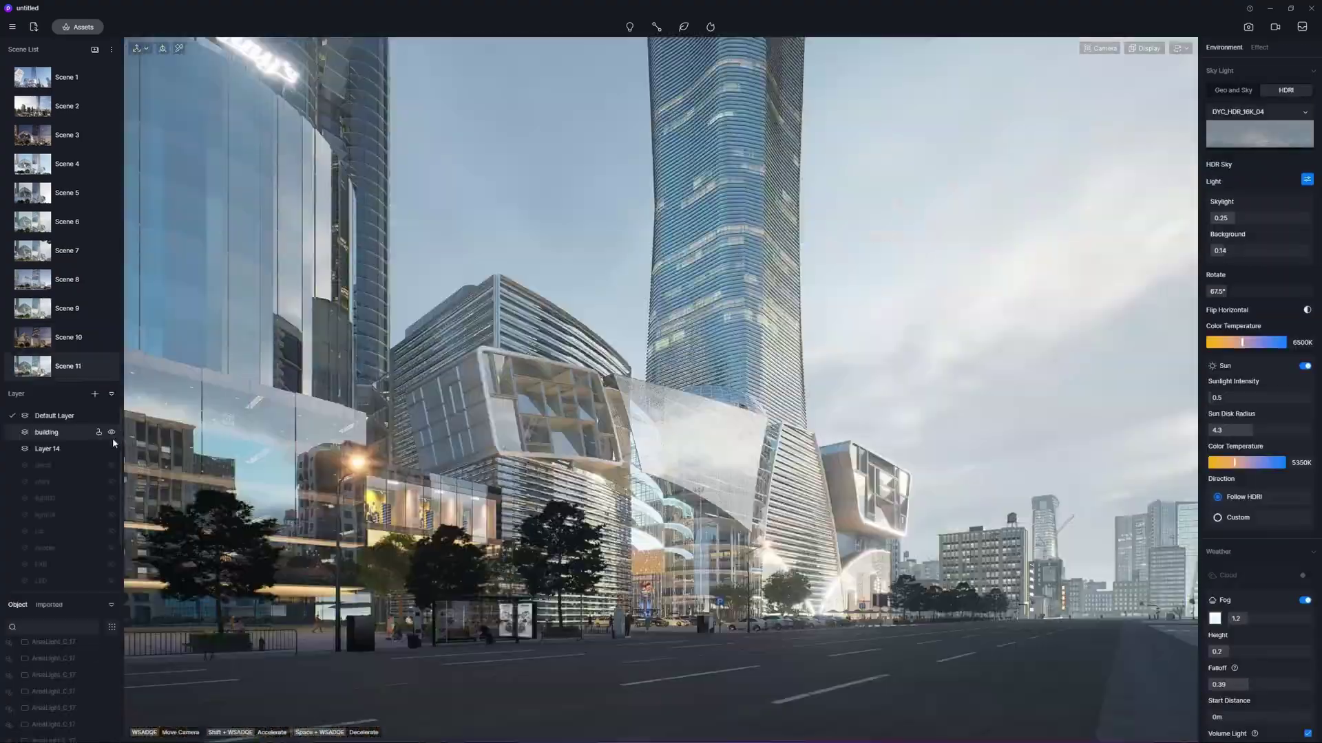
pyautogui.click(111, 449)
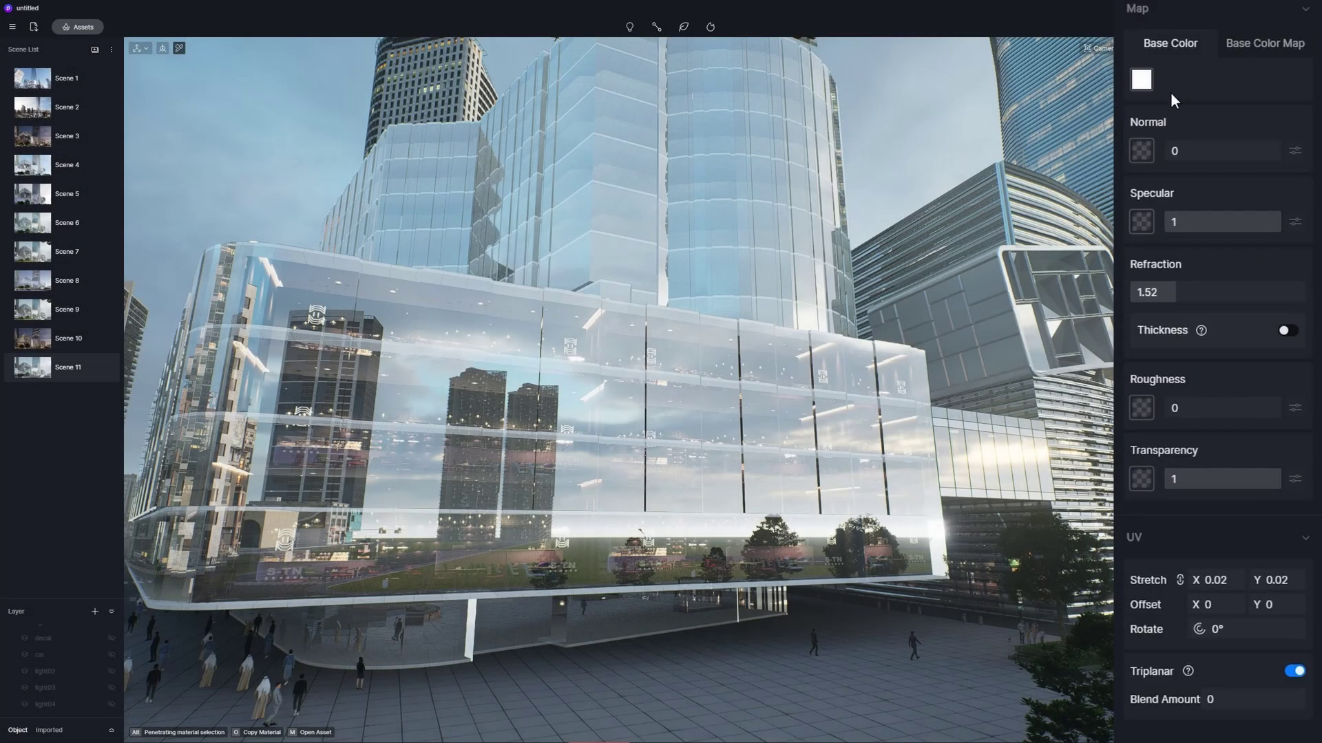
# - Give the curtain-wall glass a 0.01 normal map, thickness 5 and transparency 0
pyautogui.click(1142, 150)
pyautogui.doubleClick(789, 286)
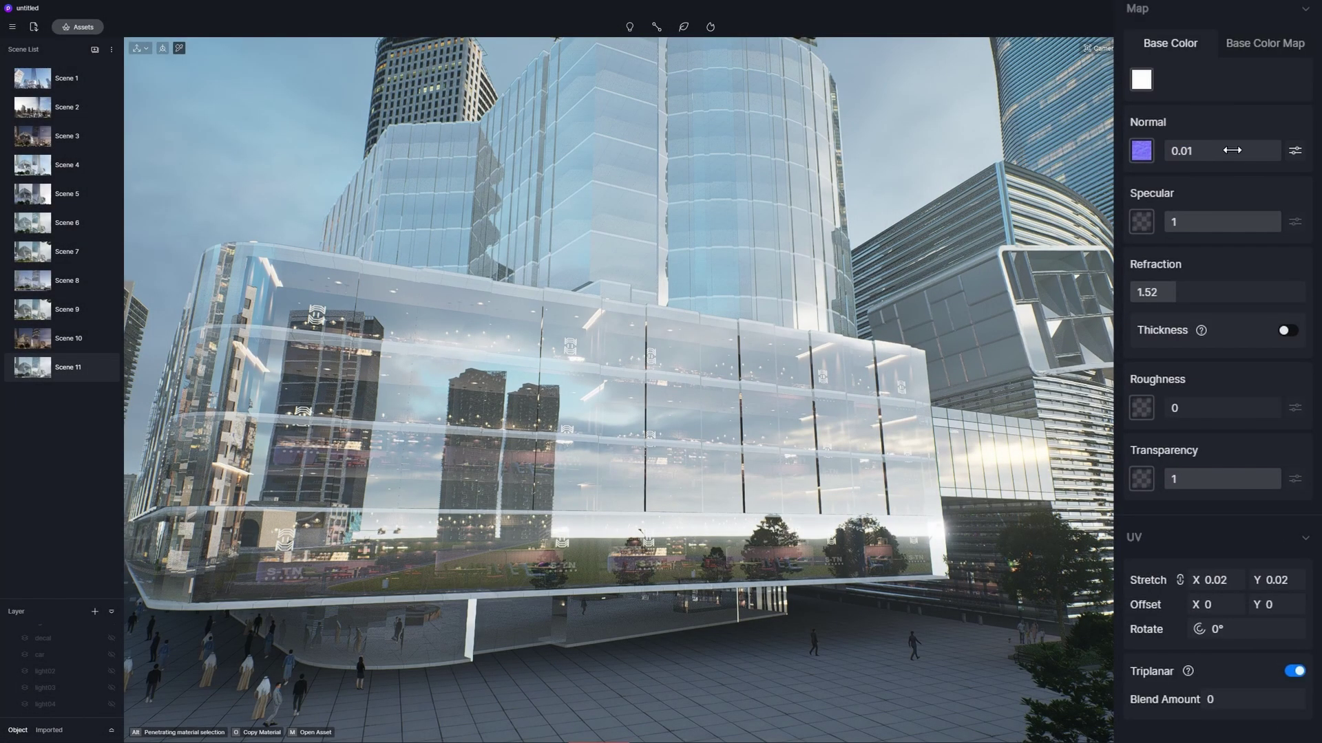
pyautogui.click(1286, 331)
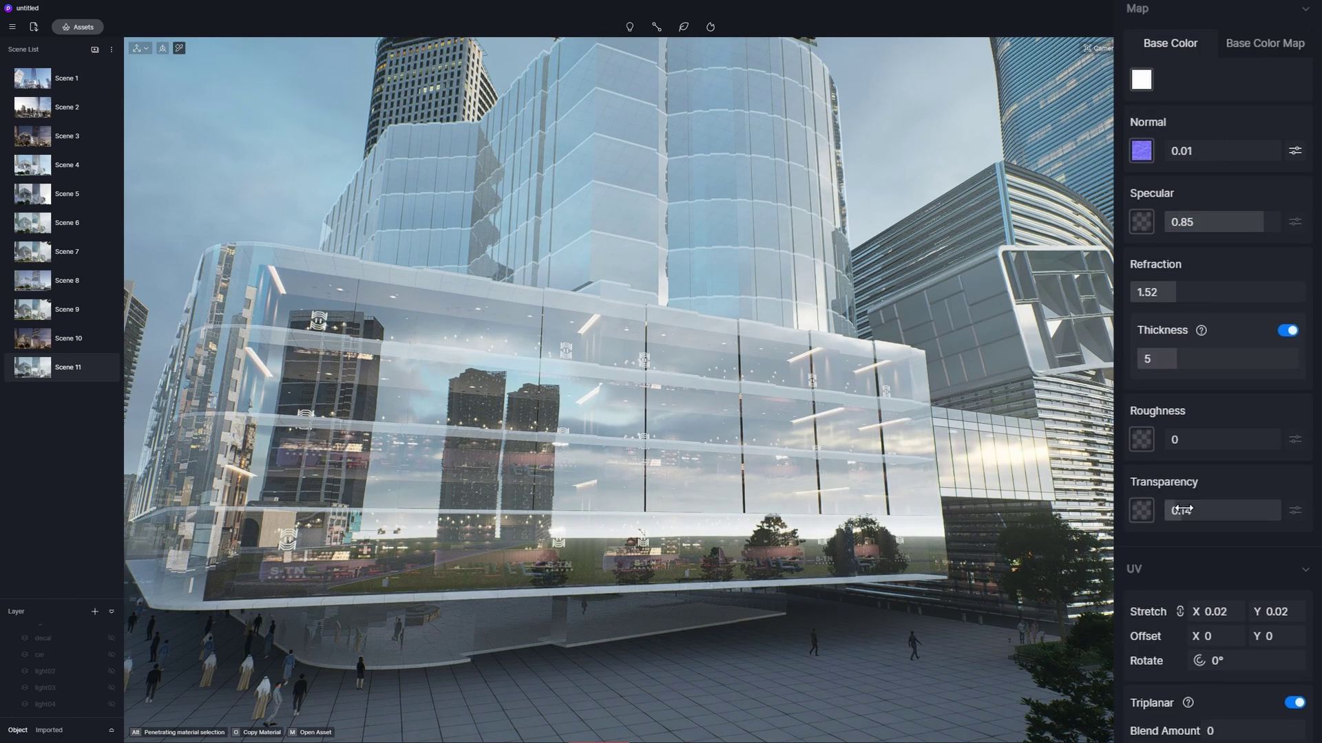
pyautogui.moveTo(1182, 510); pyautogui.dragTo(1188, 518)
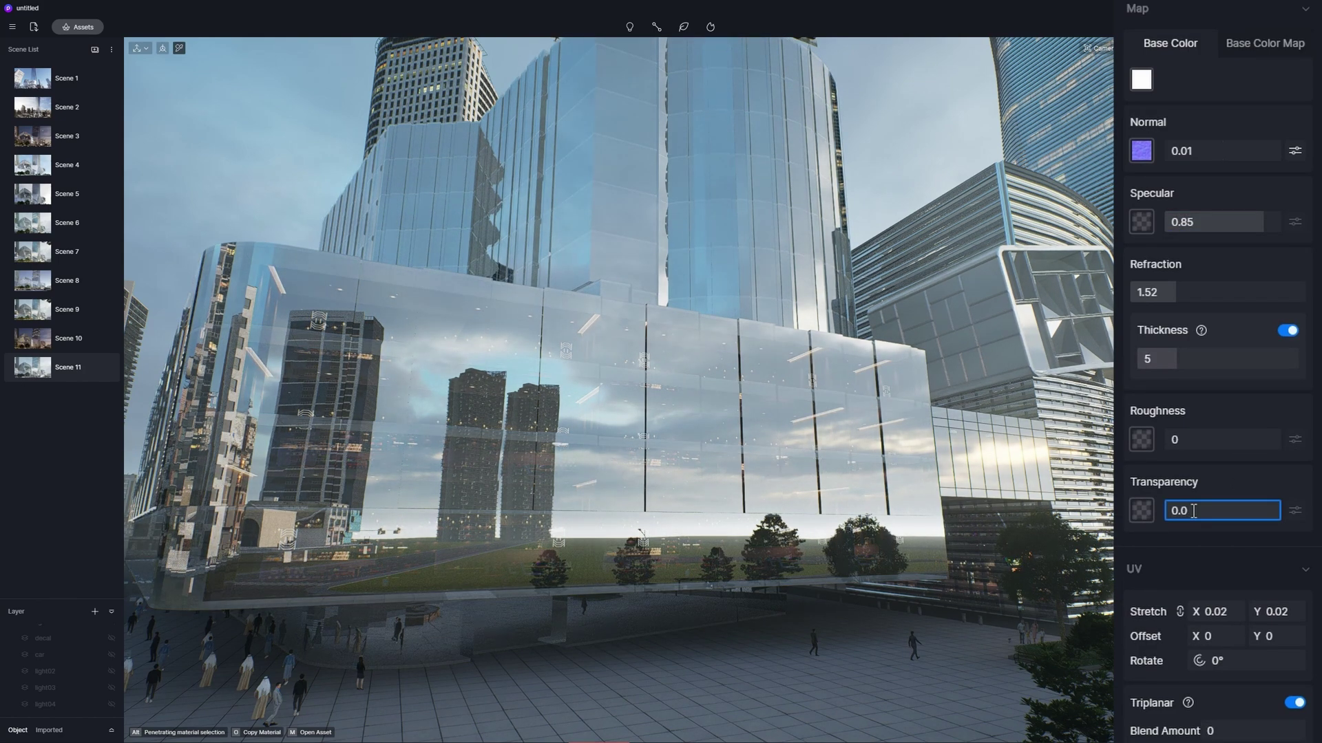
pyautogui.click(918, 174)
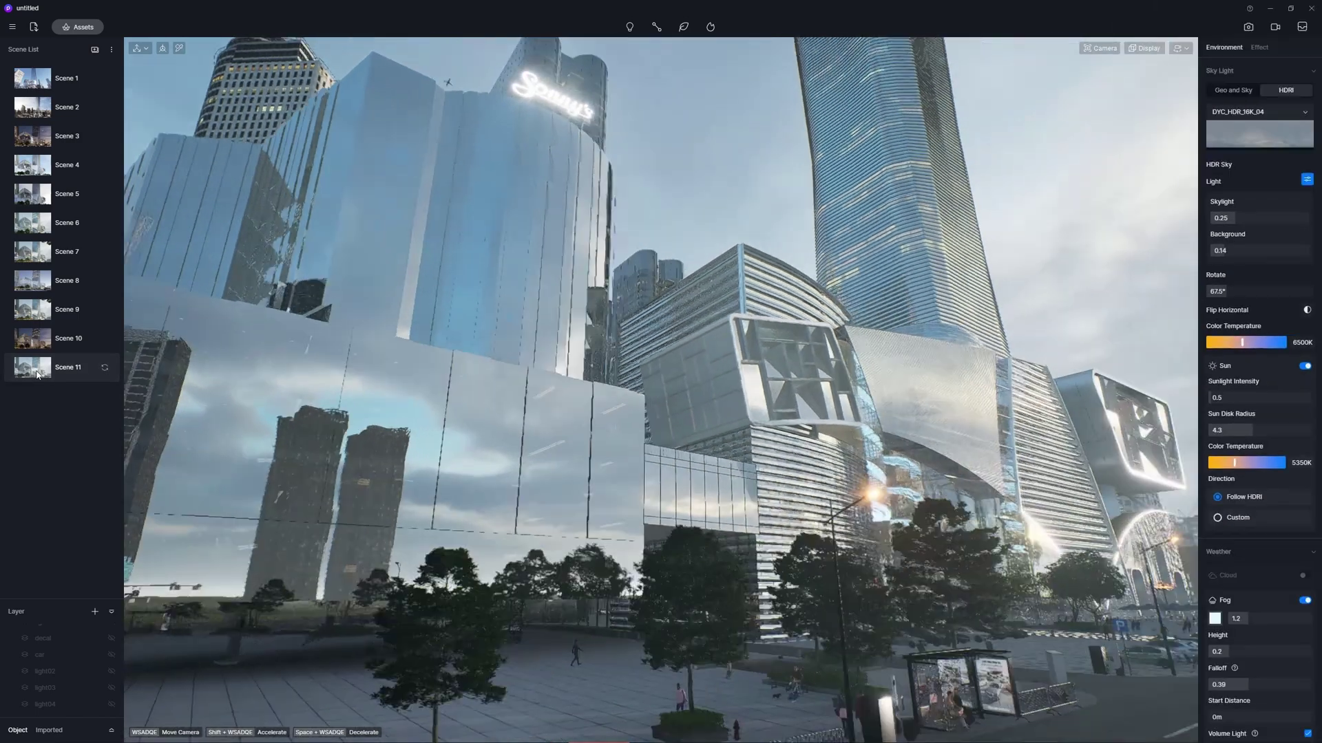